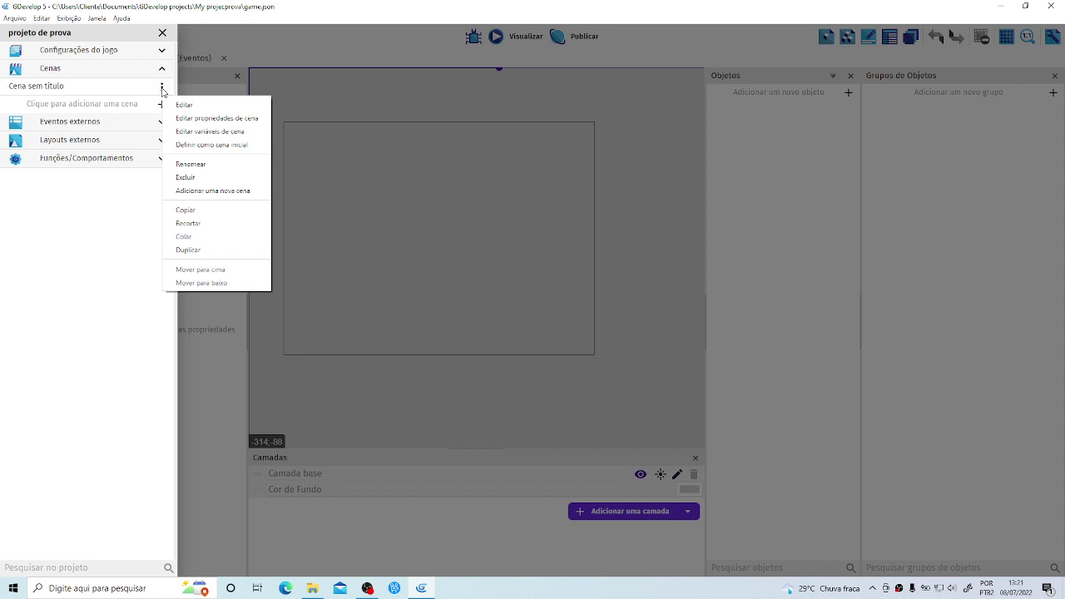
Rename the untitled scene as fase01.
left_click(191, 165)
key("BackSpace")
key("BackSpace")
key("BackSpace")
key("BackSpace")
key("BackSpace")
key("BackSpace")
key("BackSpace")
key("BackSpace")
key("BackSpace")
key("BackSpace")
key("BackSpace")
key("BackSpace")
key("BackSpace")
key("BackSpace")
key("BackSpace")
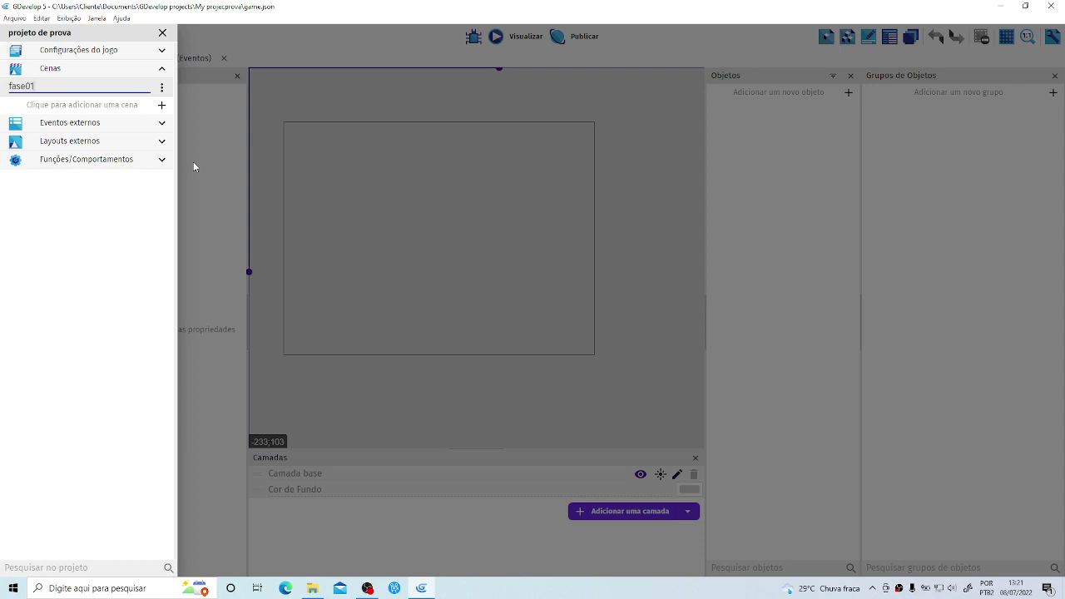
key("Return")
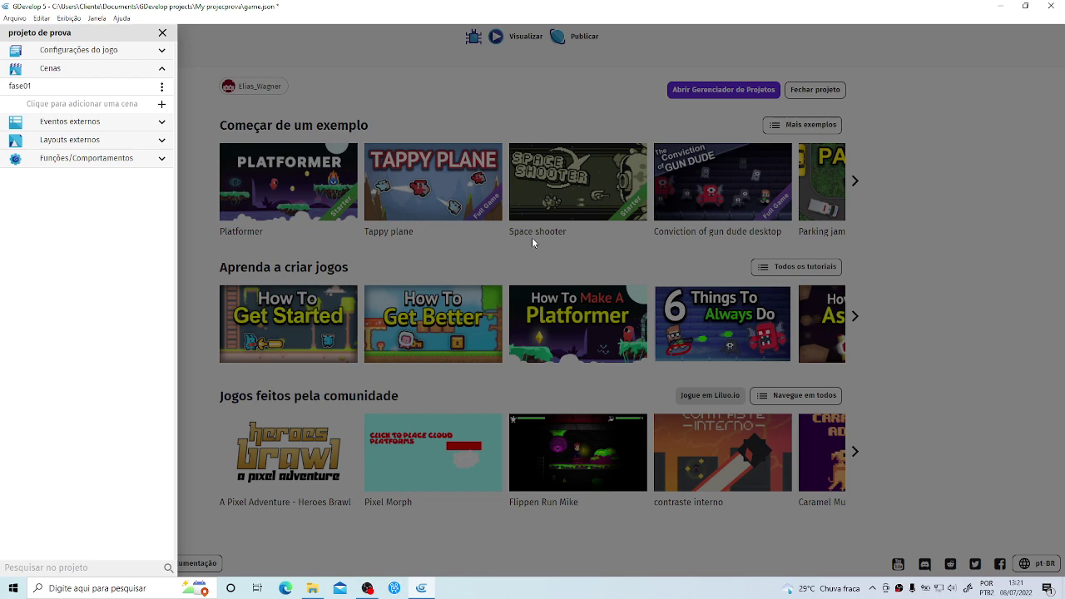
Open the fase01 scene for editing from the project's scene list.
left_click(503, 87)
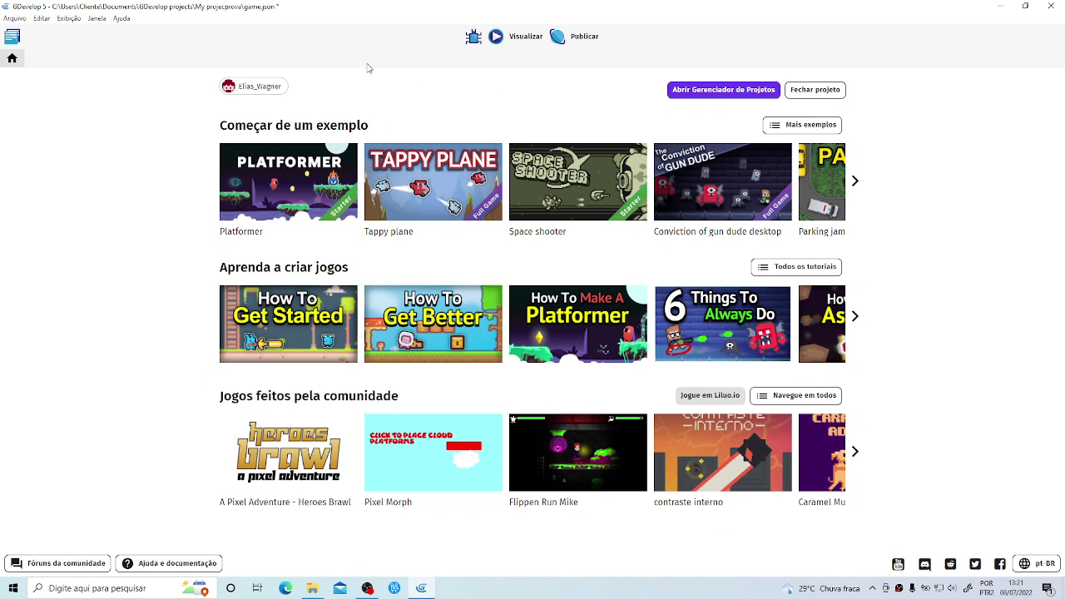
left_click(13, 38)
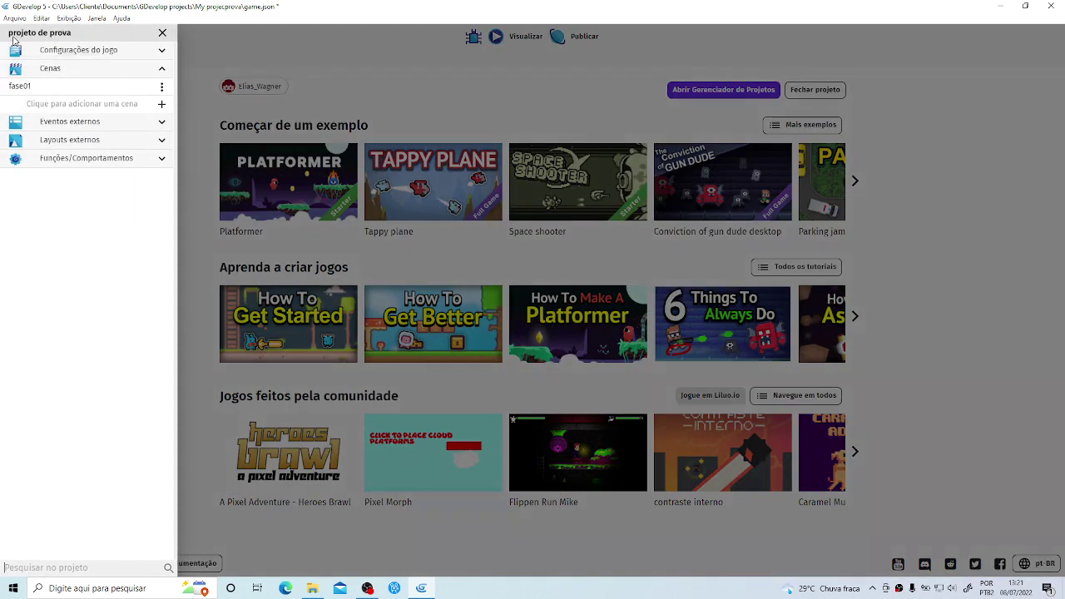
left_click(44, 87)
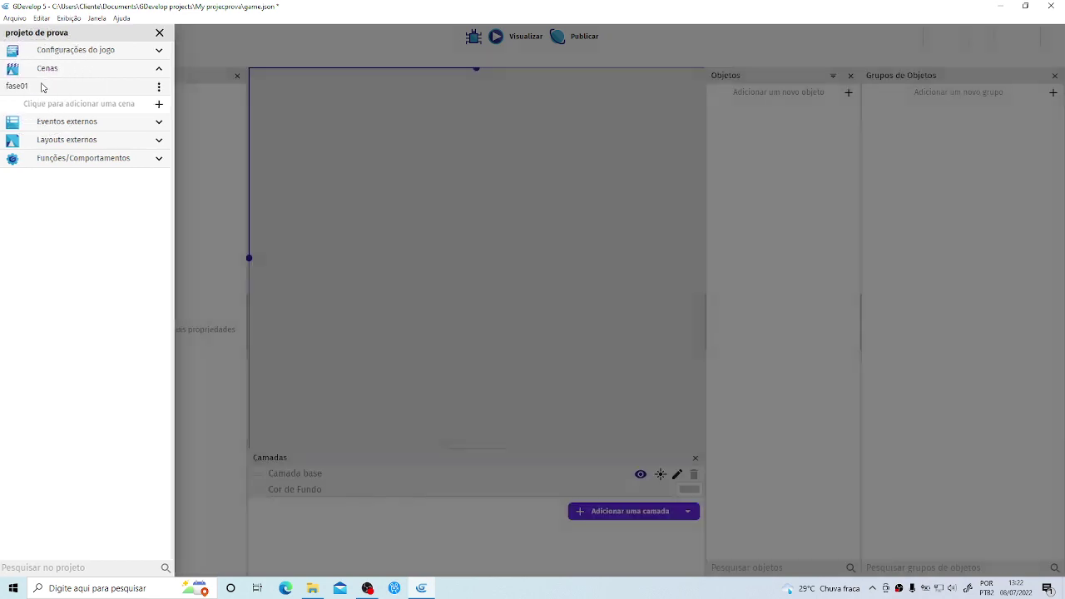
scroll(431, 202, "down", 2)
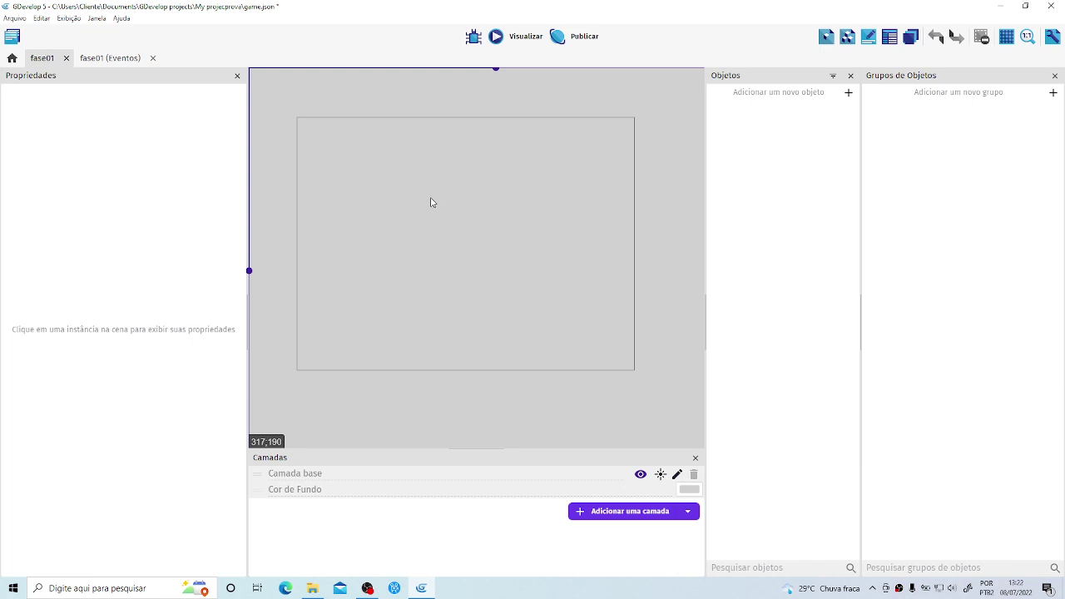
View the event sheet of fase01 and return to the scene layout.
left_click(47, 61)
left_click(46, 60)
left_click(46, 60)
left_click(47, 63)
left_click(103, 58)
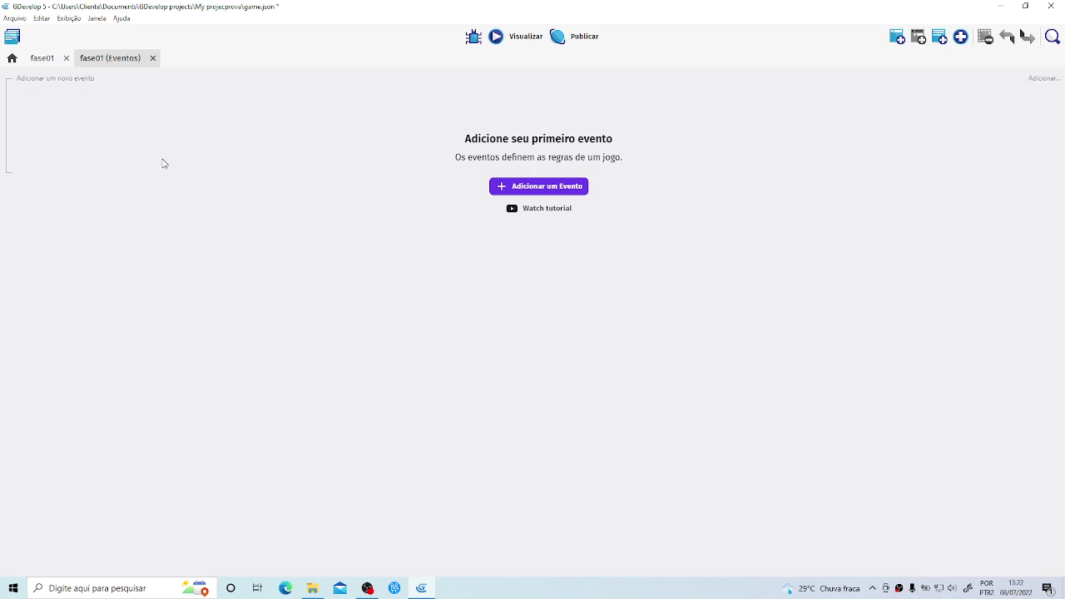
left_click(41, 59)
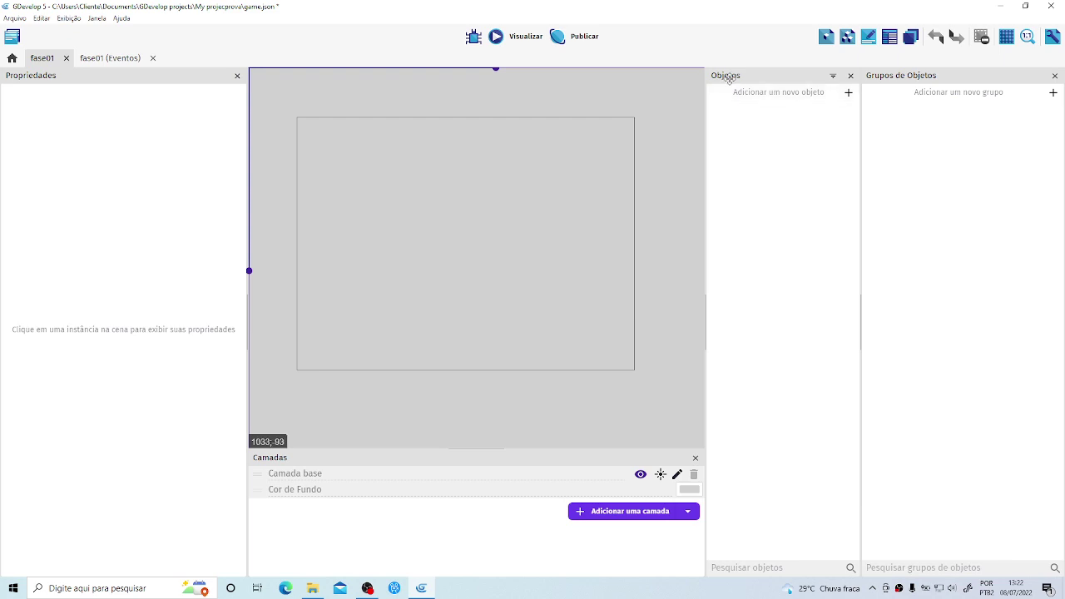
Start adding a new object, review the object types offered from scratch, and return to the asset store.
left_click(839, 98)
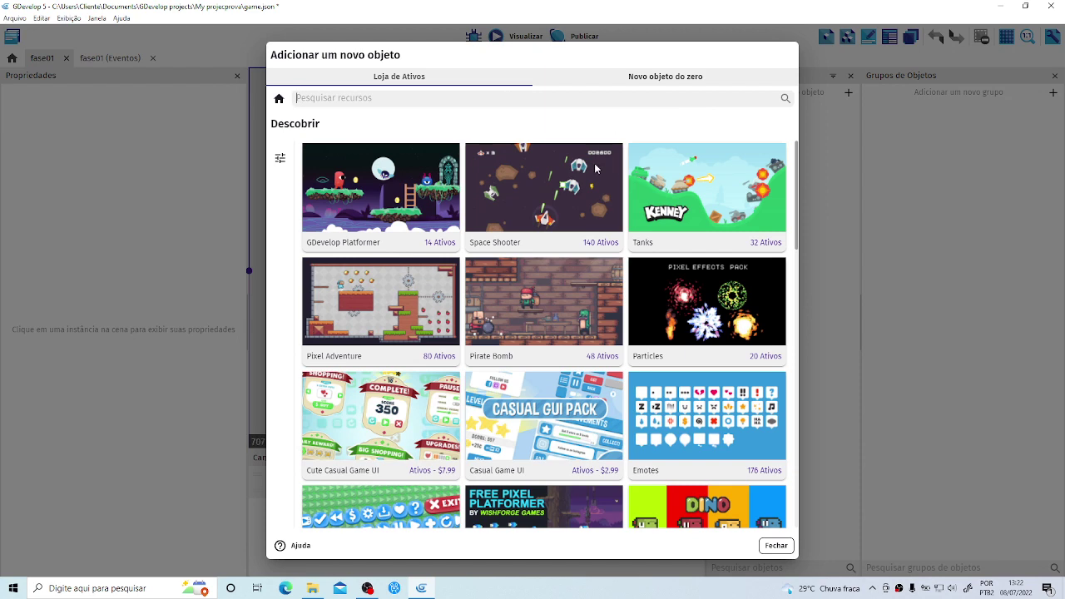
left_click(654, 80)
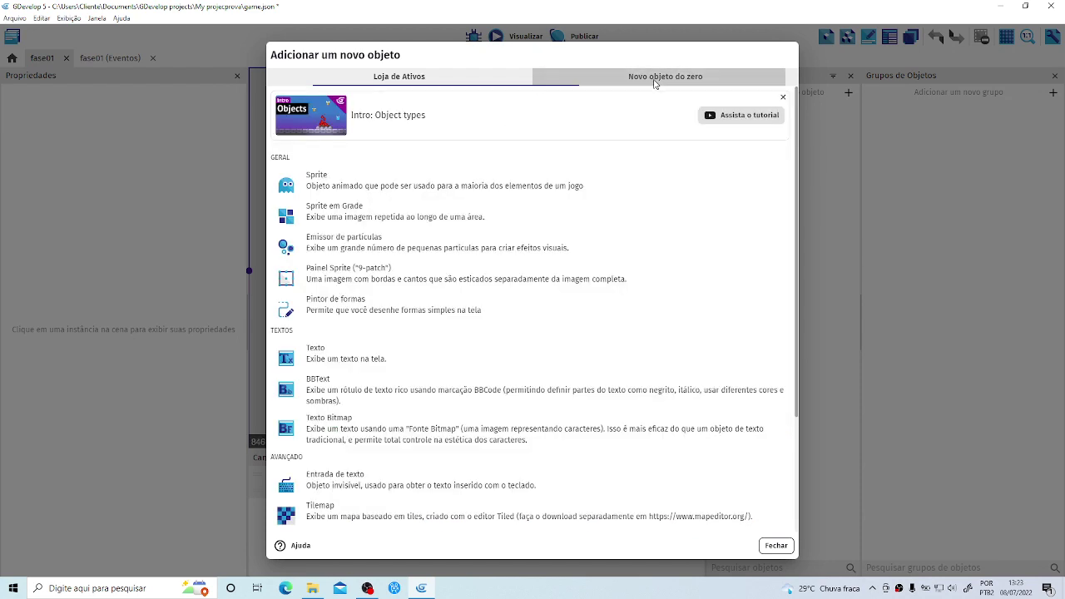
left_click(653, 80)
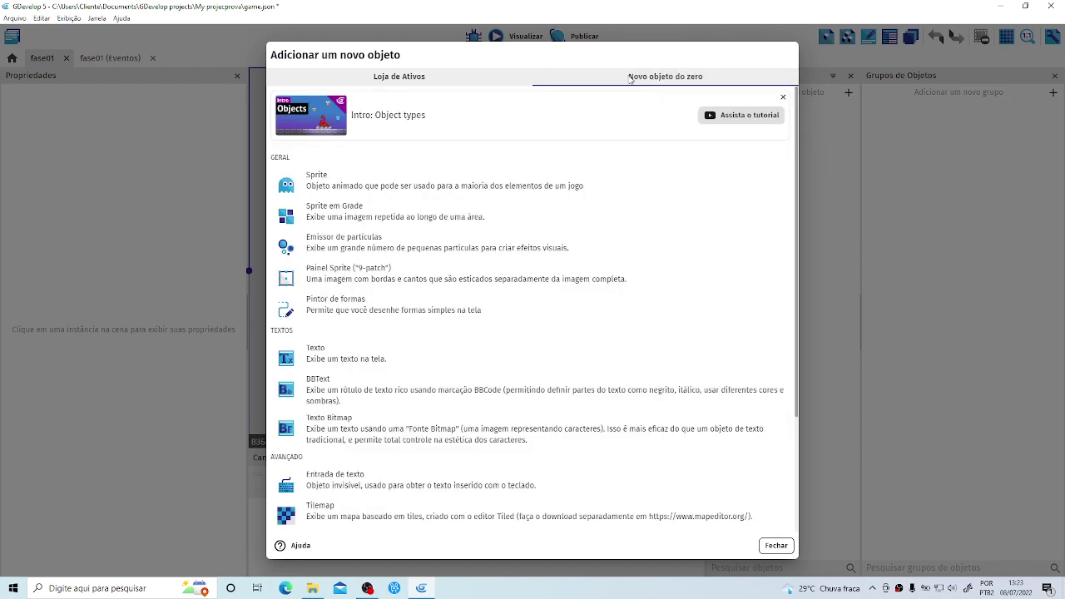
left_click(405, 79)
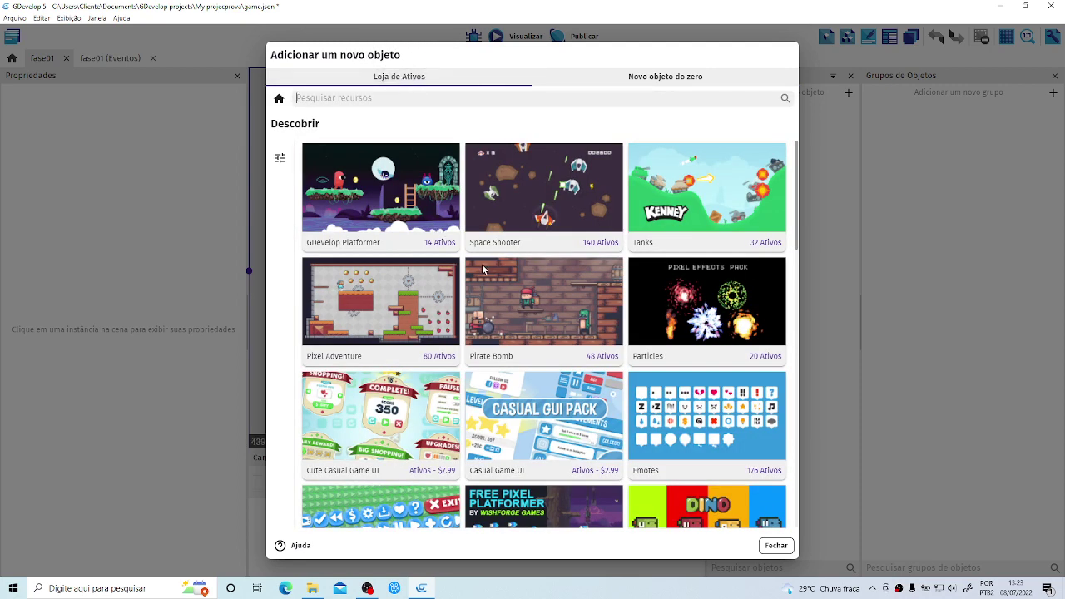
Browse the asset store packs and open the pzUH Pack.
scroll(483, 266, "down", 5)
scroll(482, 268, "down", 5)
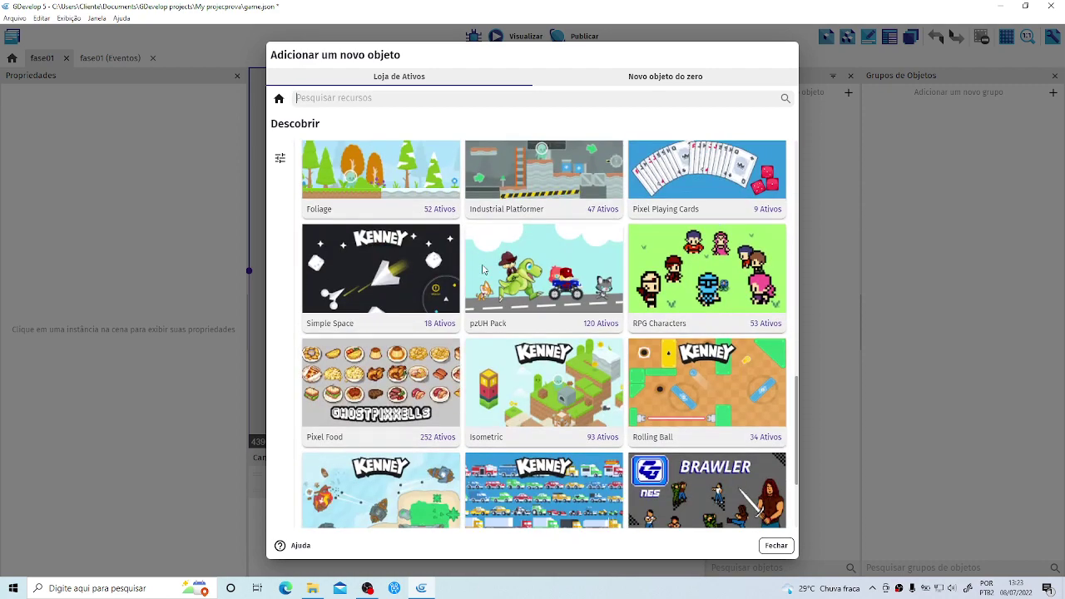
scroll(483, 268, "down", 3)
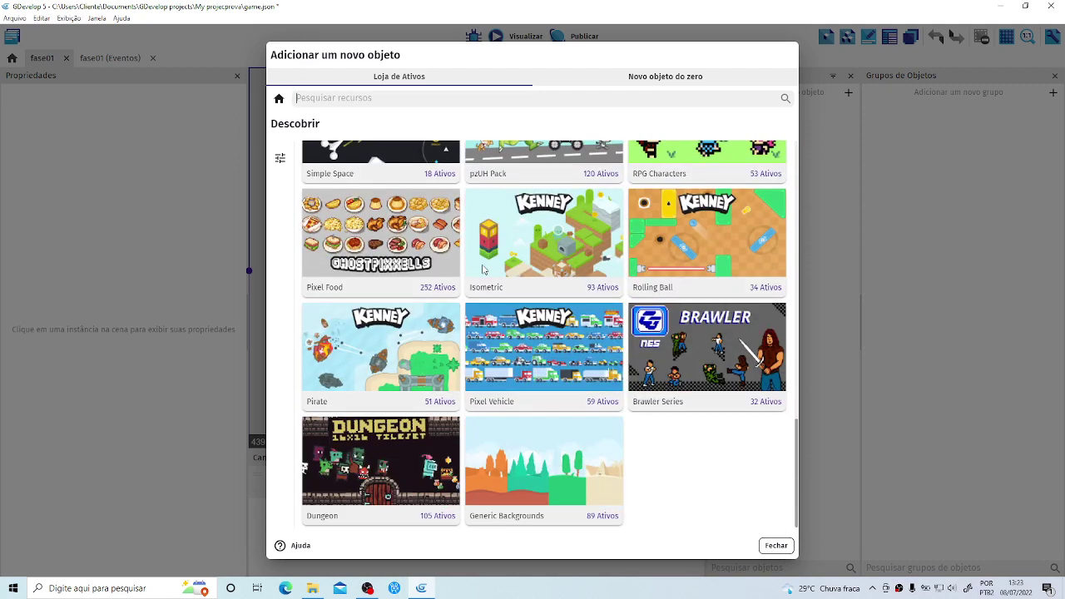
scroll(483, 268, "up", 12)
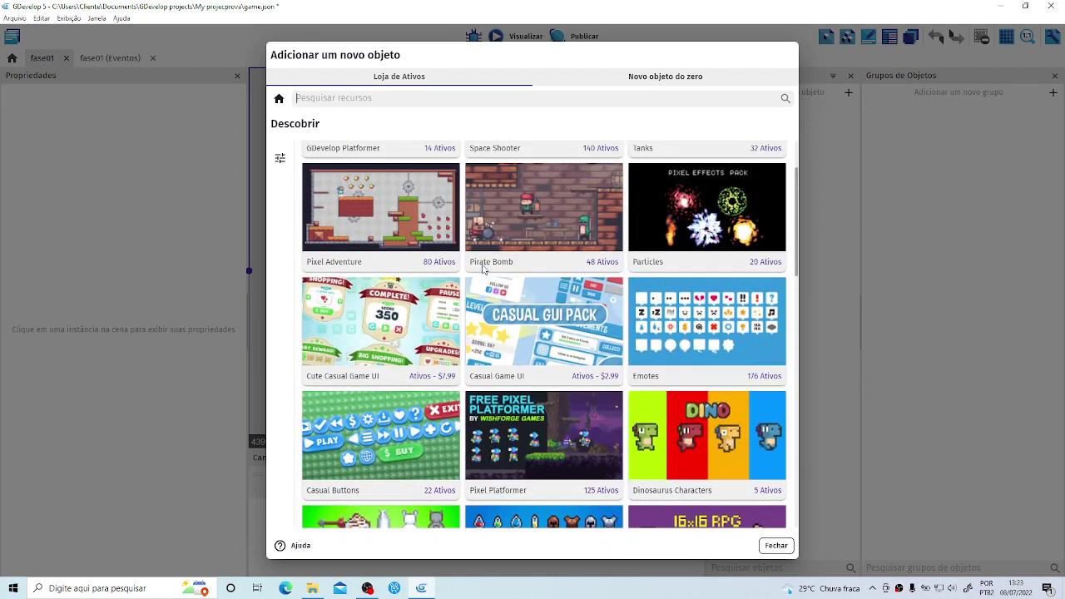
scroll(483, 268, "up", 2)
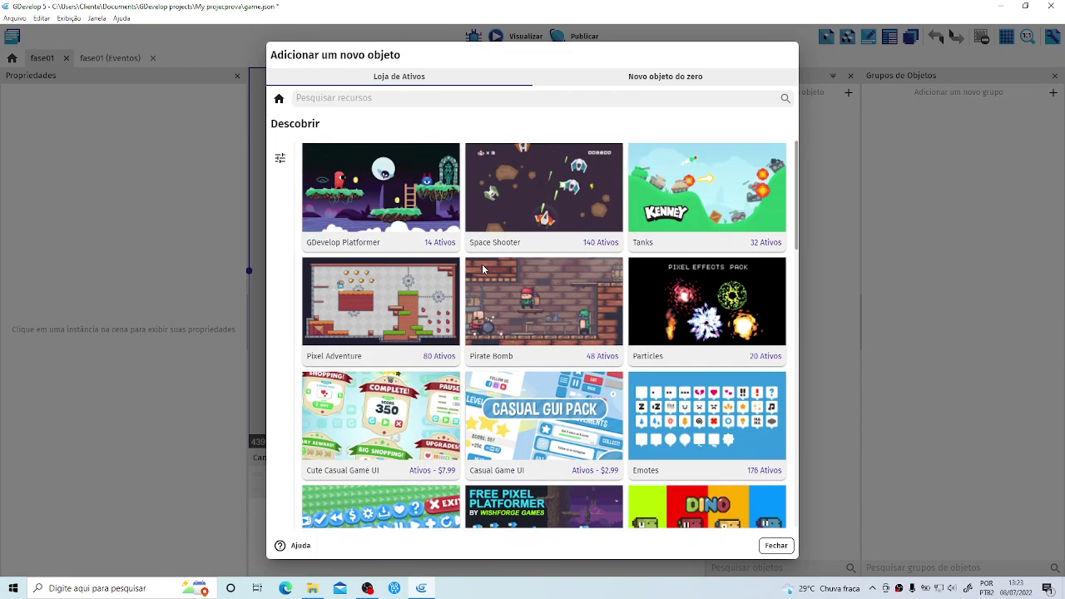
scroll(483, 268, "down", 12)
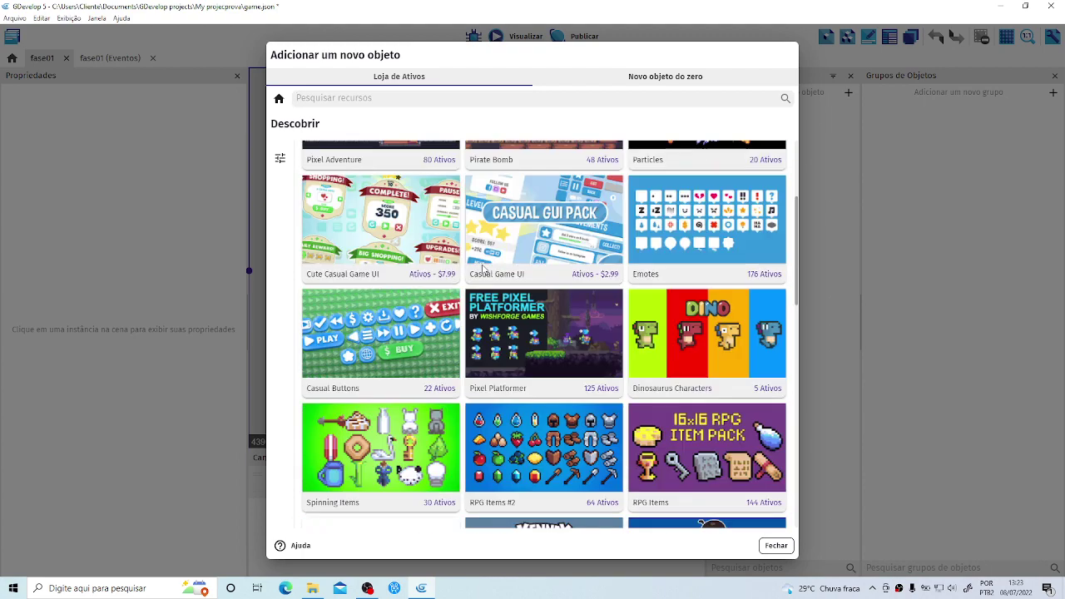
scroll(482, 268, "up", 2)
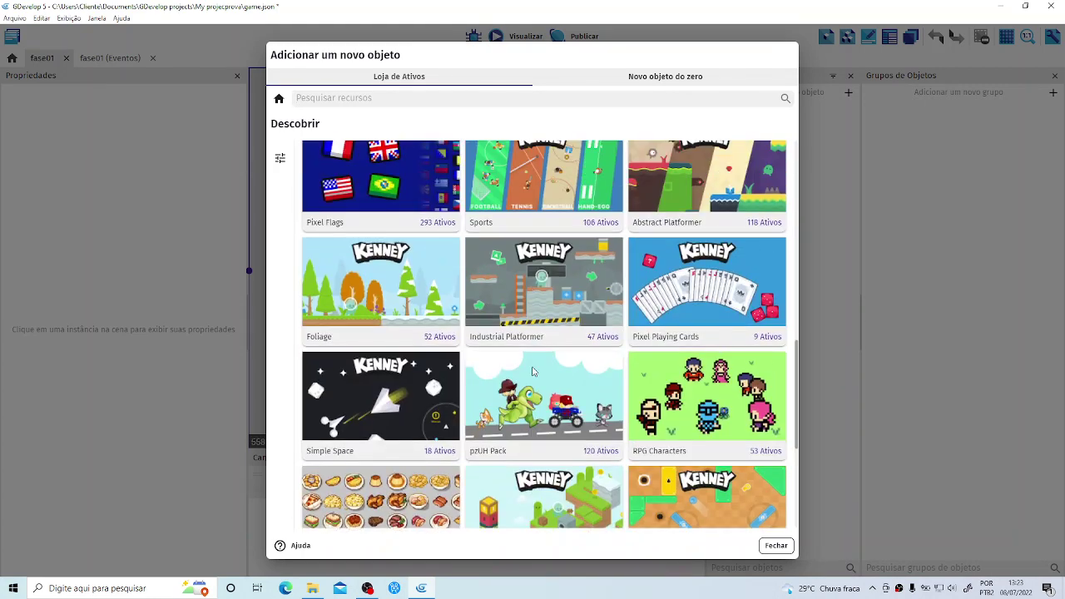
left_click(518, 397)
left_click(518, 398)
left_click(534, 406)
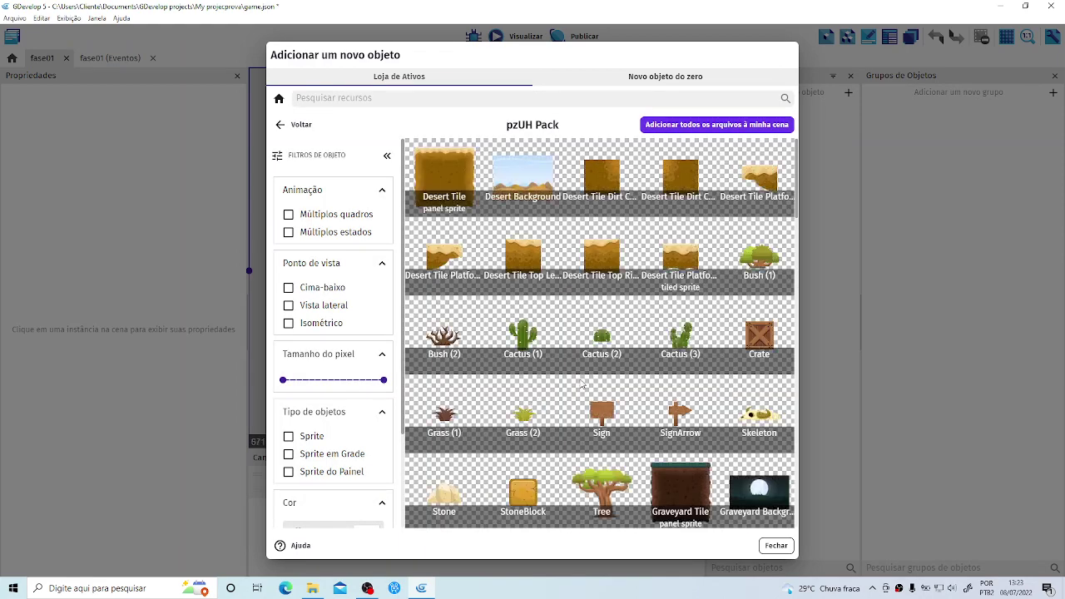
Add the Summer Tile panel sprite from the pzUH Pack to the scene's objects.
scroll(581, 387, "down", 2)
scroll(582, 387, "down", 8)
scroll(580, 383, "up", 4)
scroll(580, 383, "down", 3)
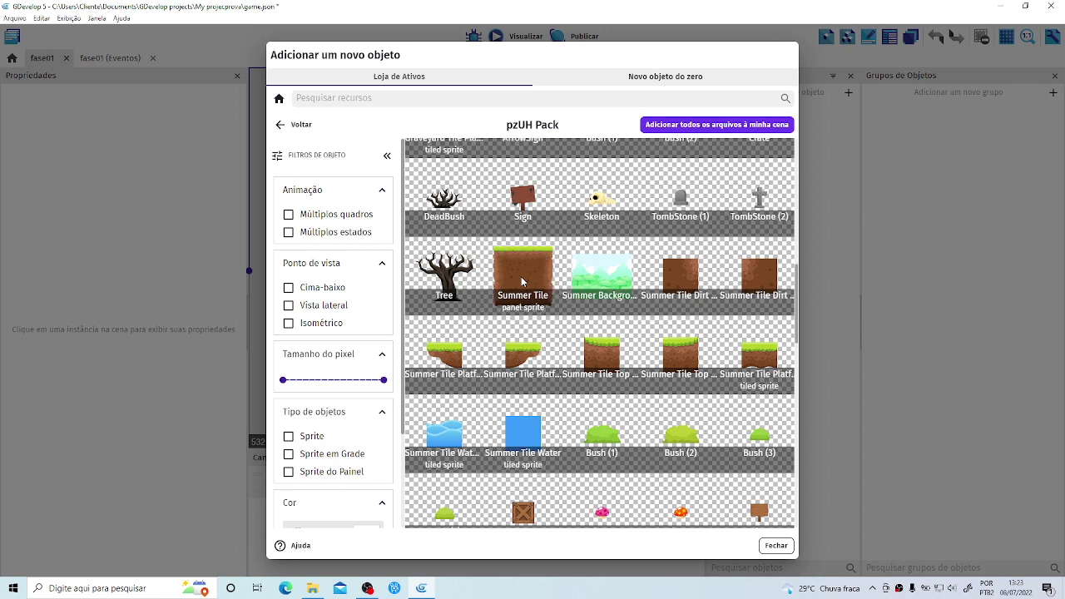
left_click(522, 282)
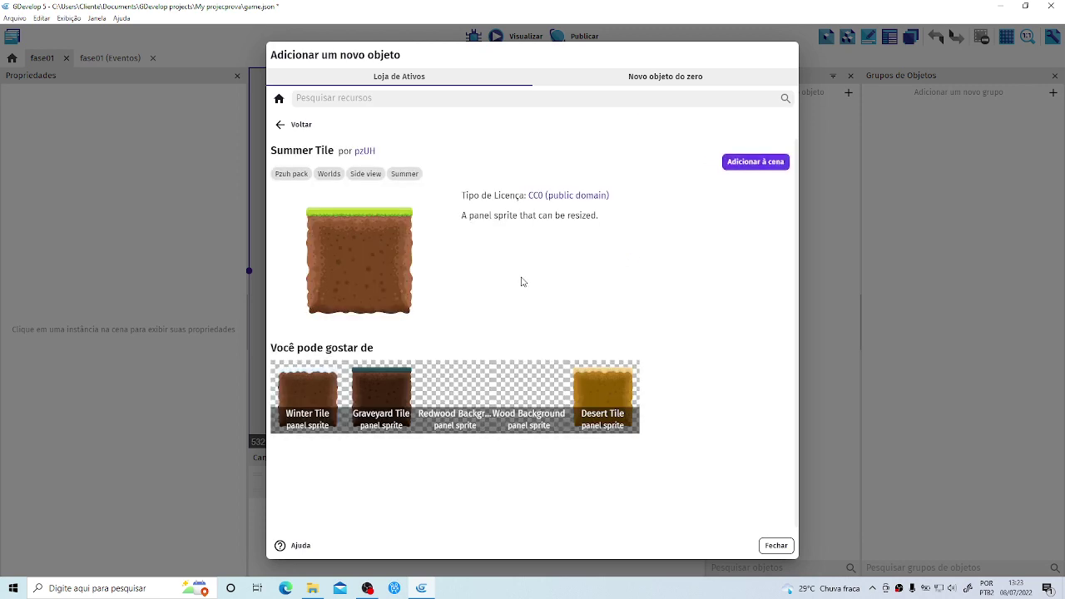
left_click(744, 166)
left_click(745, 166)
left_click(743, 165)
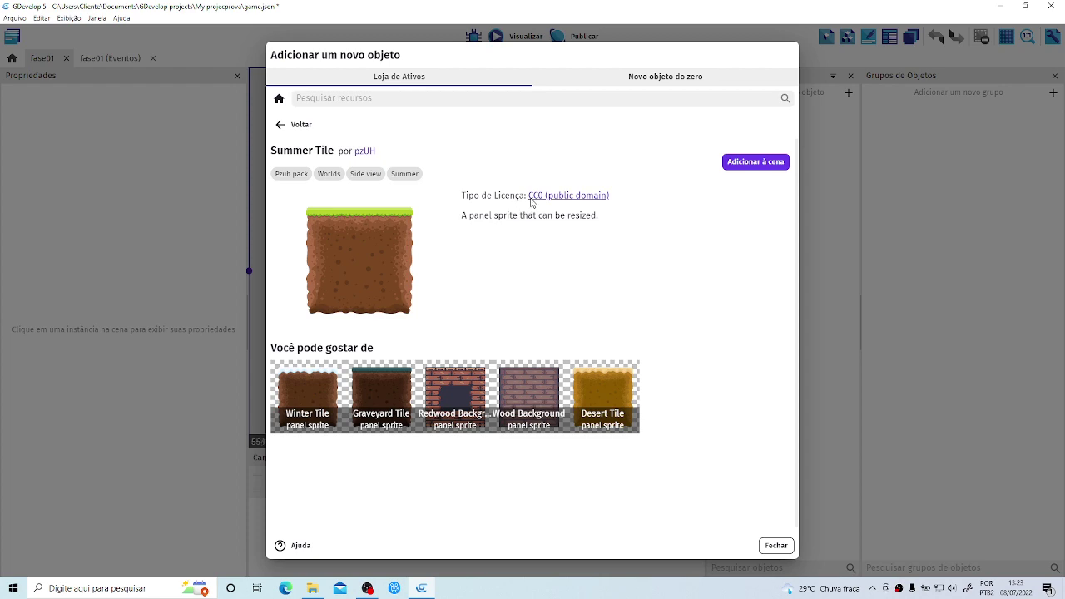
left_click(744, 163)
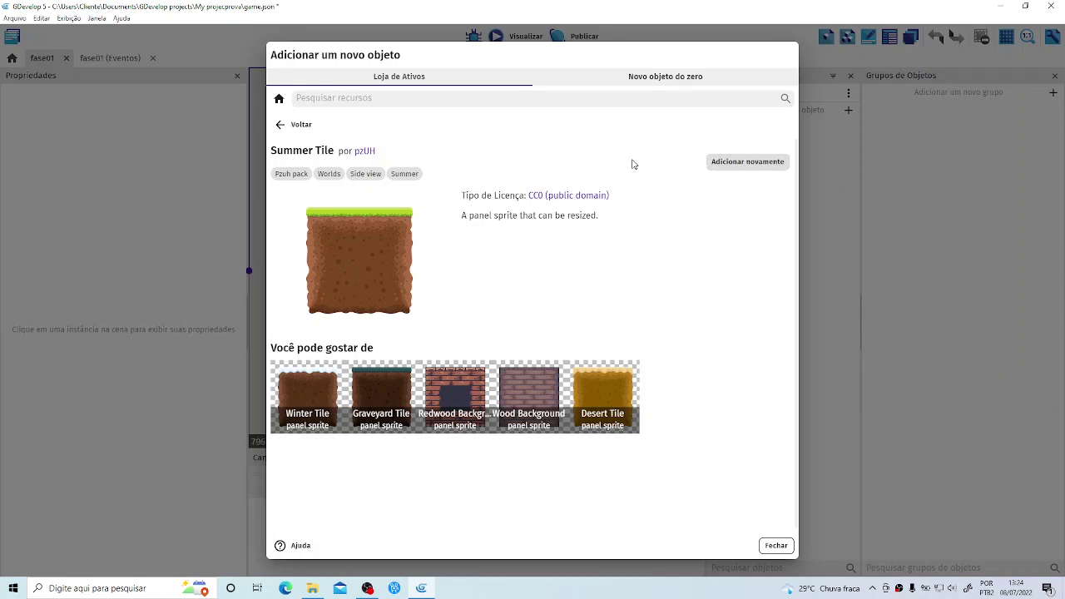
Return to the pack's asset list and add the Adventure Boy character to the scene's objects.
left_click(287, 133)
left_click(287, 130)
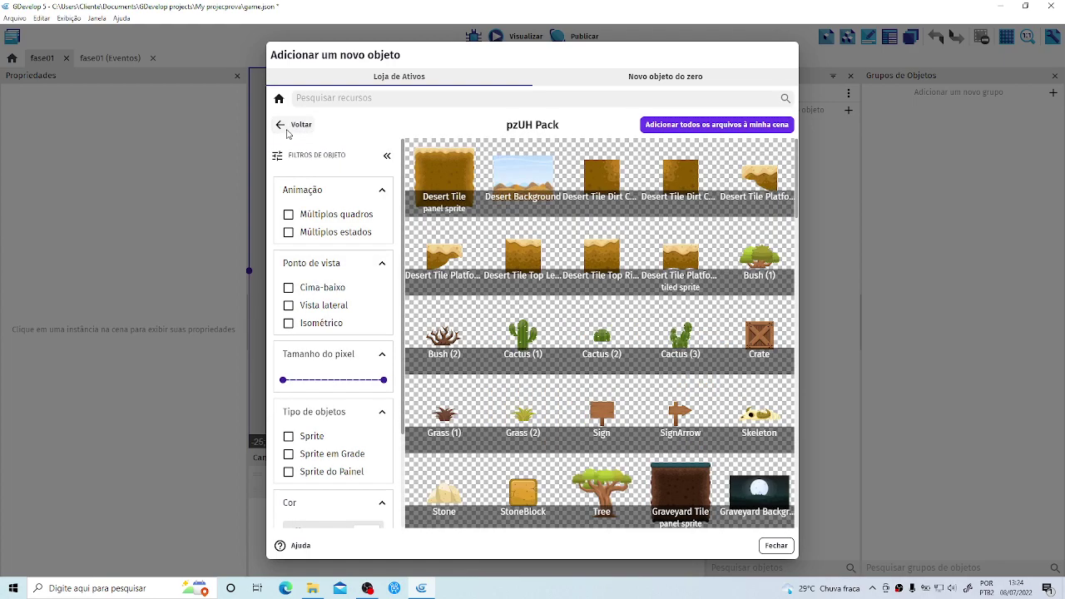
scroll(548, 292, "down", 2)
scroll(549, 293, "down", 15)
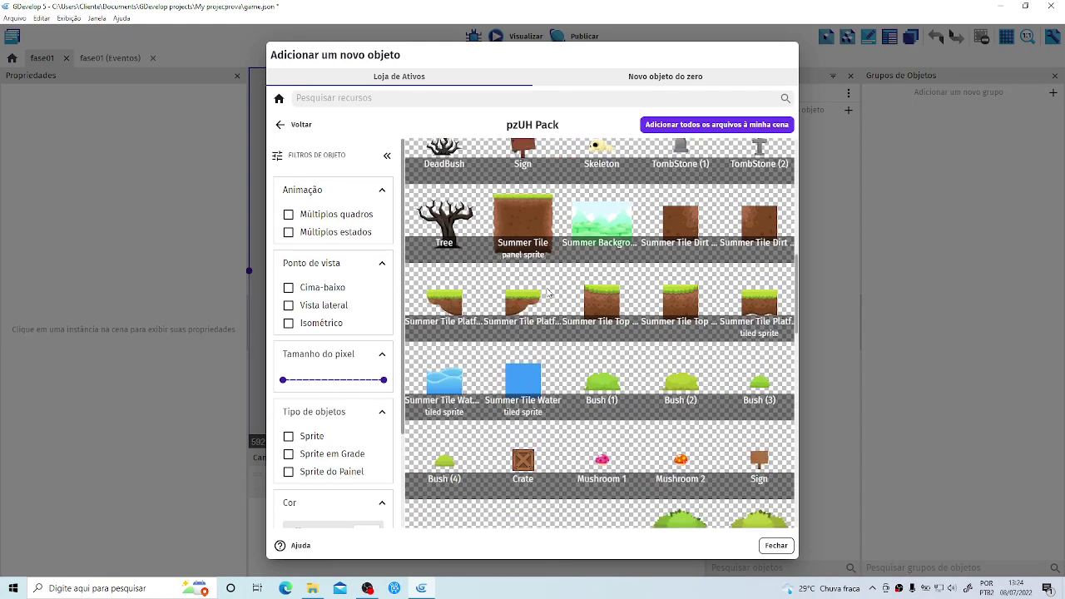
scroll(549, 292, "down", 4)
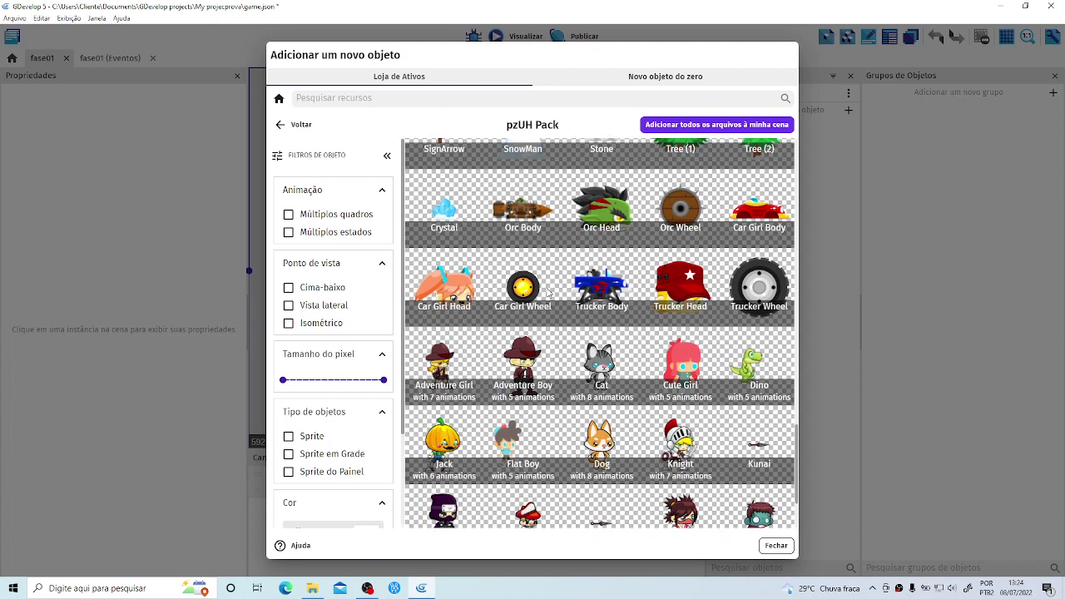
left_click(528, 360)
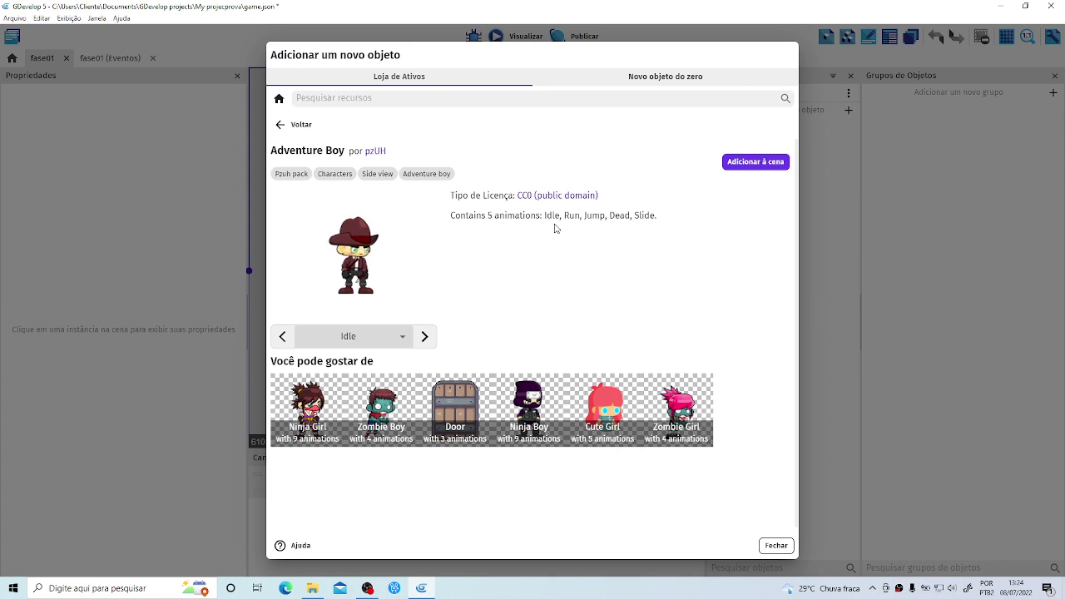
left_click(757, 163)
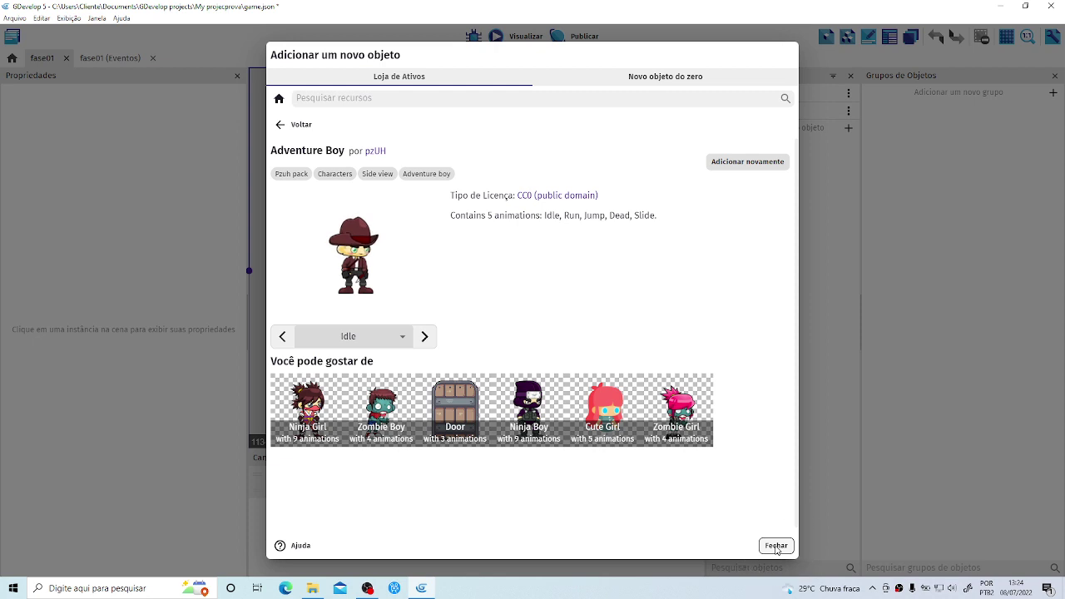
Add the Desert Background from the pzUH Pack to the scene's objects and close the asset store.
left_click(291, 124)
left_click(291, 125)
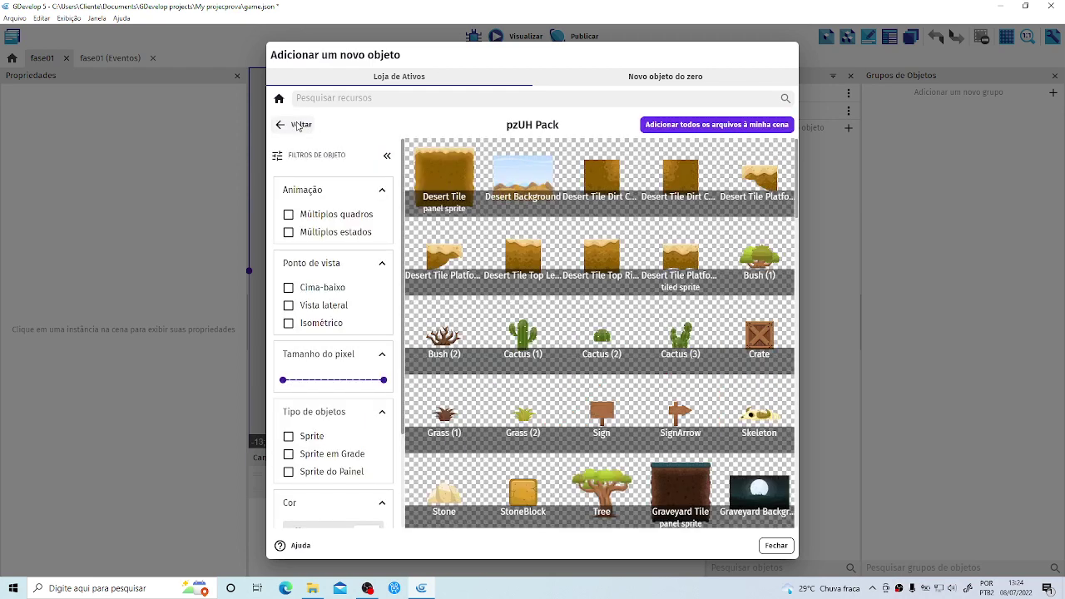
scroll(576, 280, "down", 4)
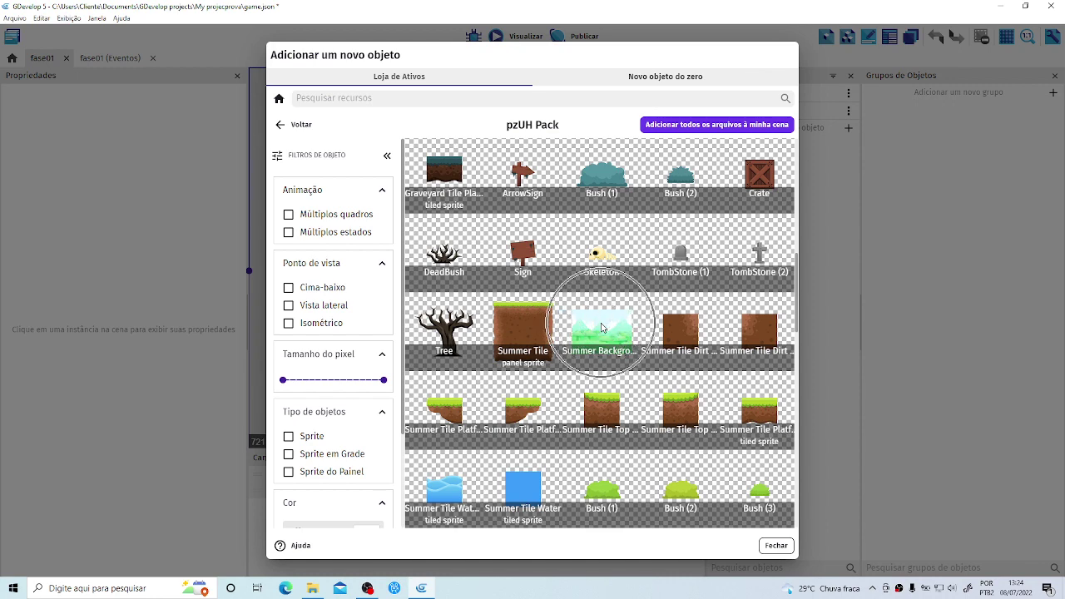
scroll(574, 275, "up", 4)
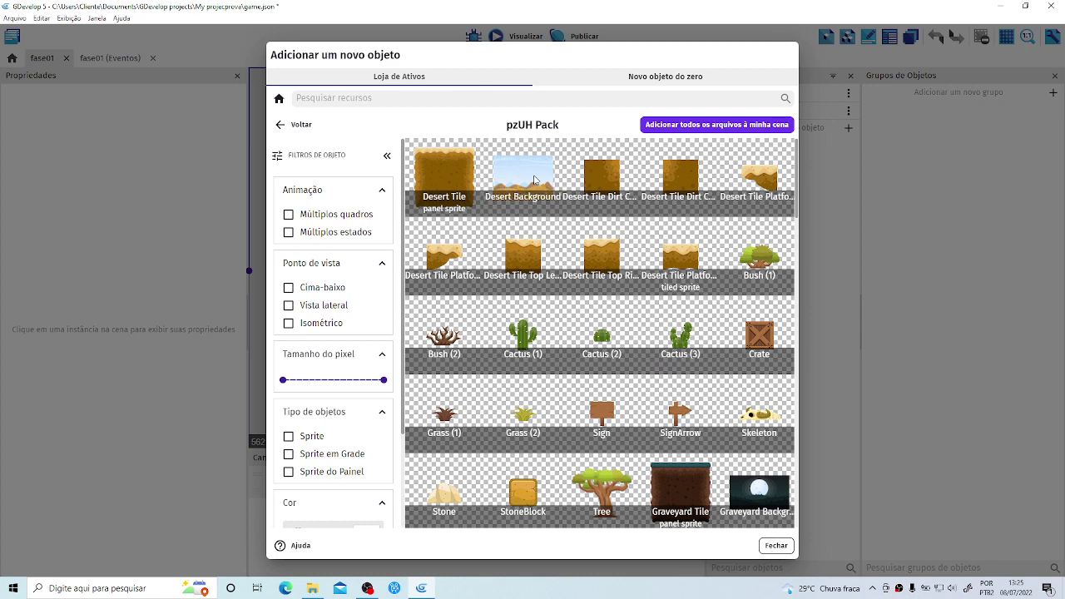
scroll(533, 182, "down", 3)
scroll(533, 182, "up", 3)
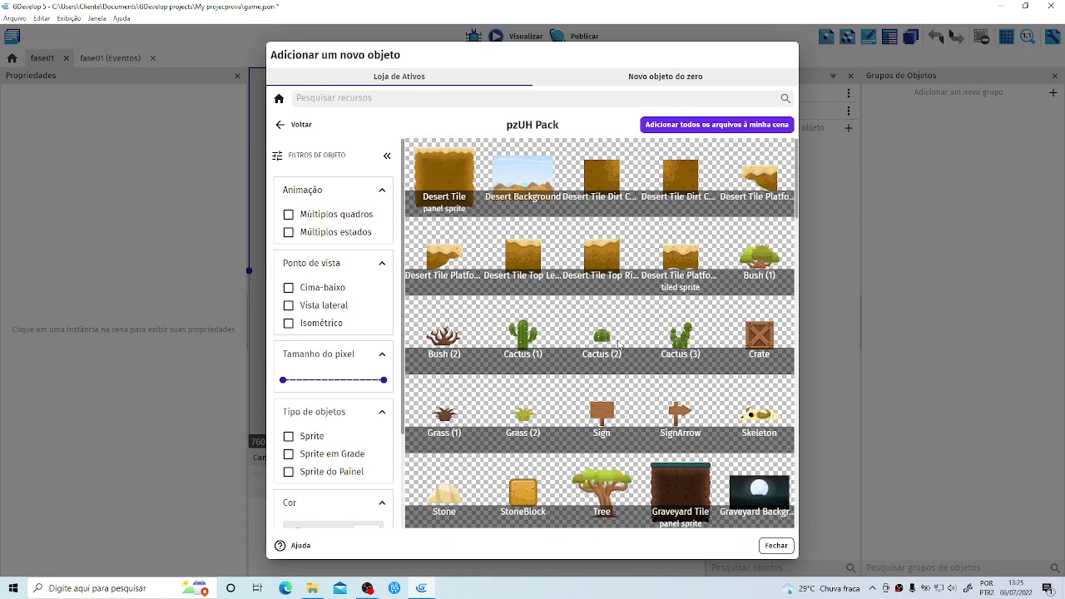
left_click(520, 172)
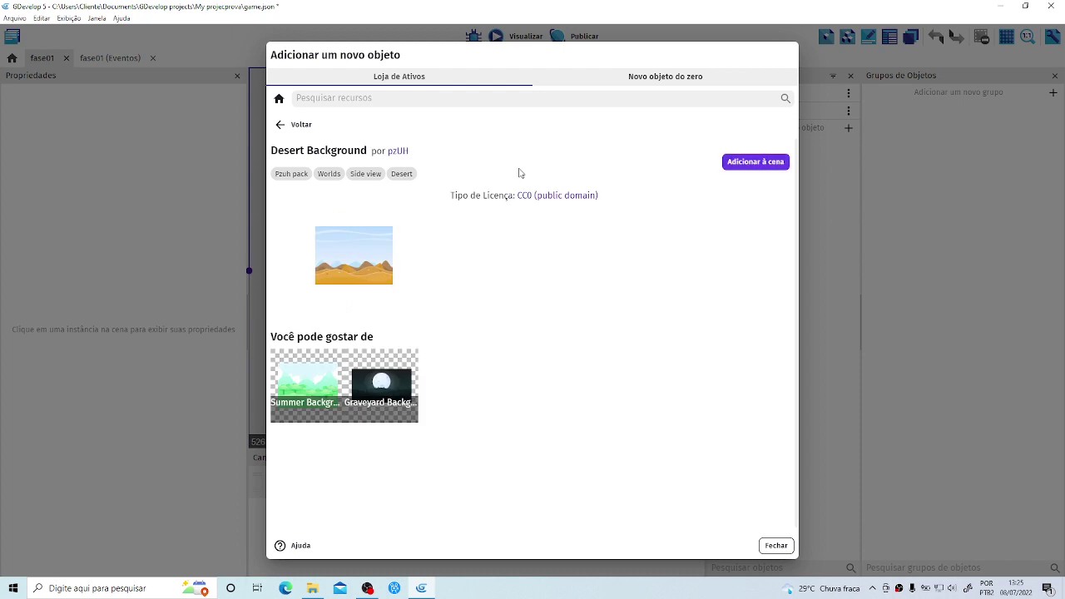
left_click(744, 164)
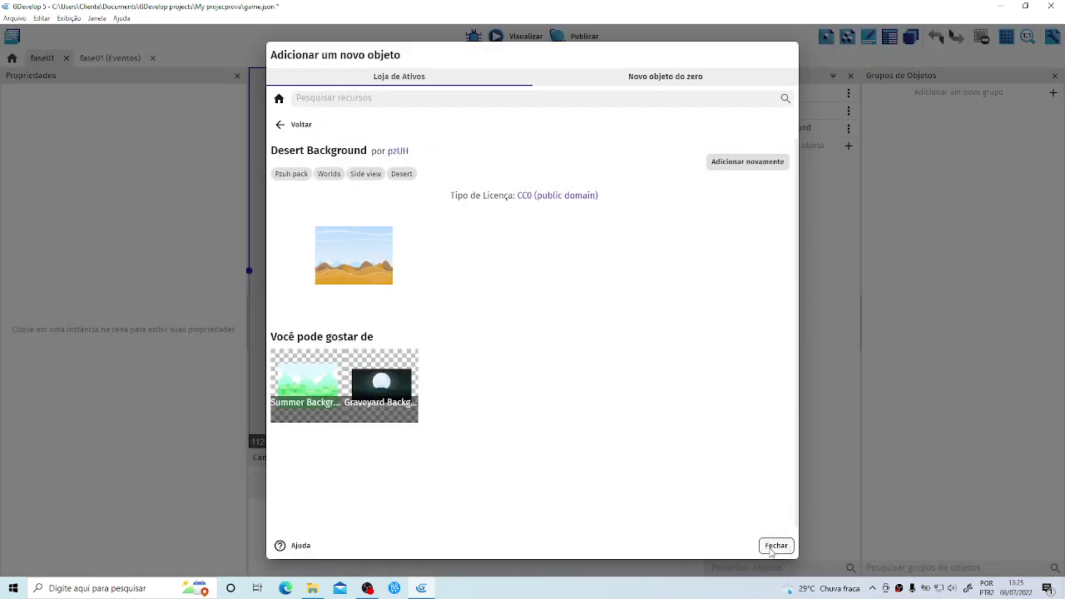
left_click(775, 547)
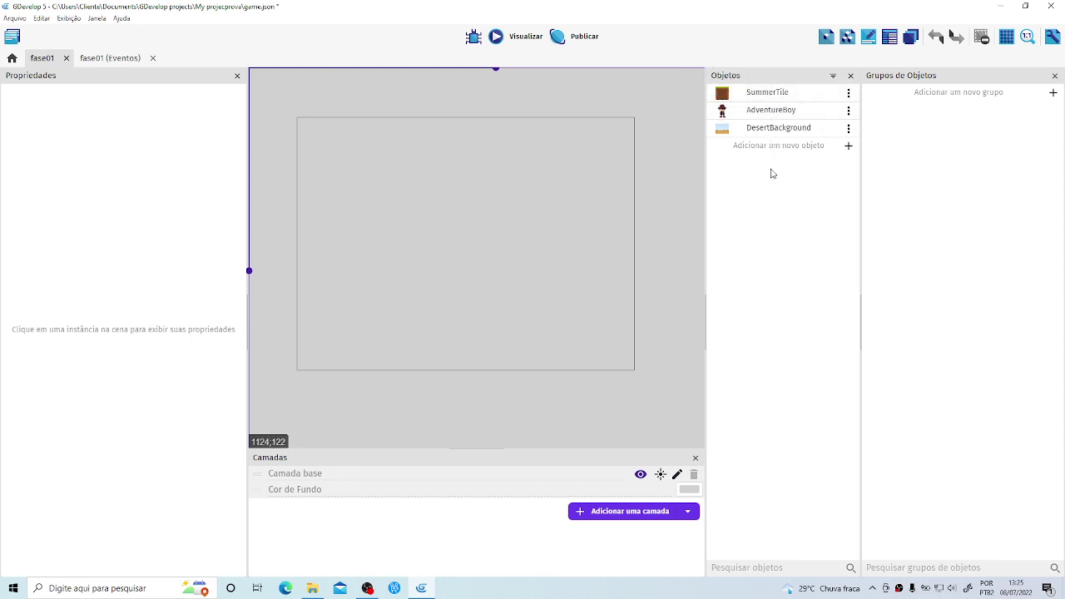
Place a SummerTile along the scene's lower edge at about X -28, Y 564 and stretch it to about 863 × 143 as the ground.
left_click(752, 98)
left_click_drag(752, 98, 369, 241)
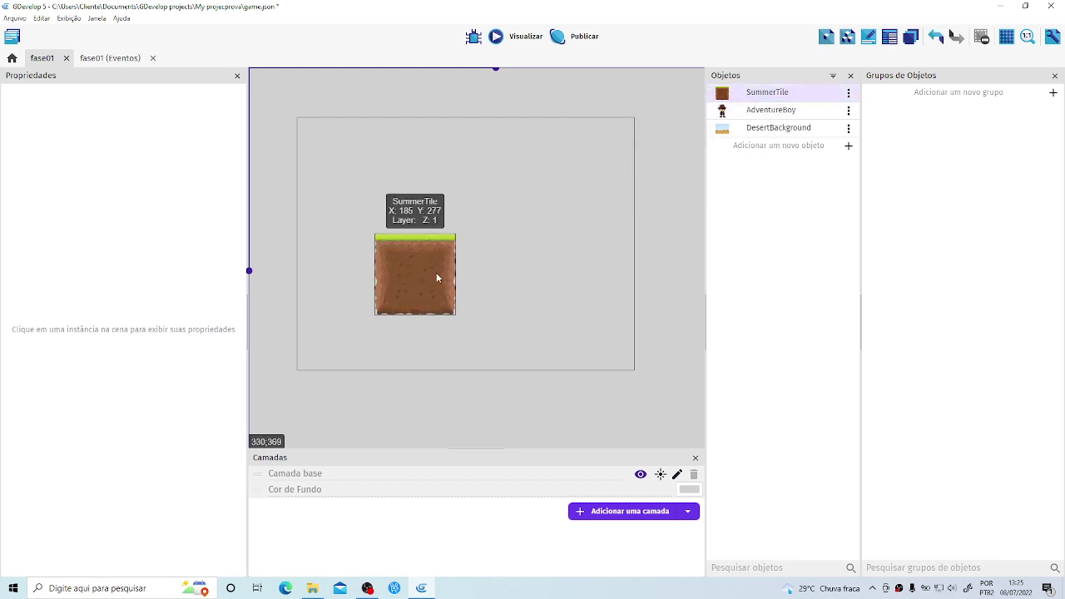
left_click_drag(437, 277, 360, 379)
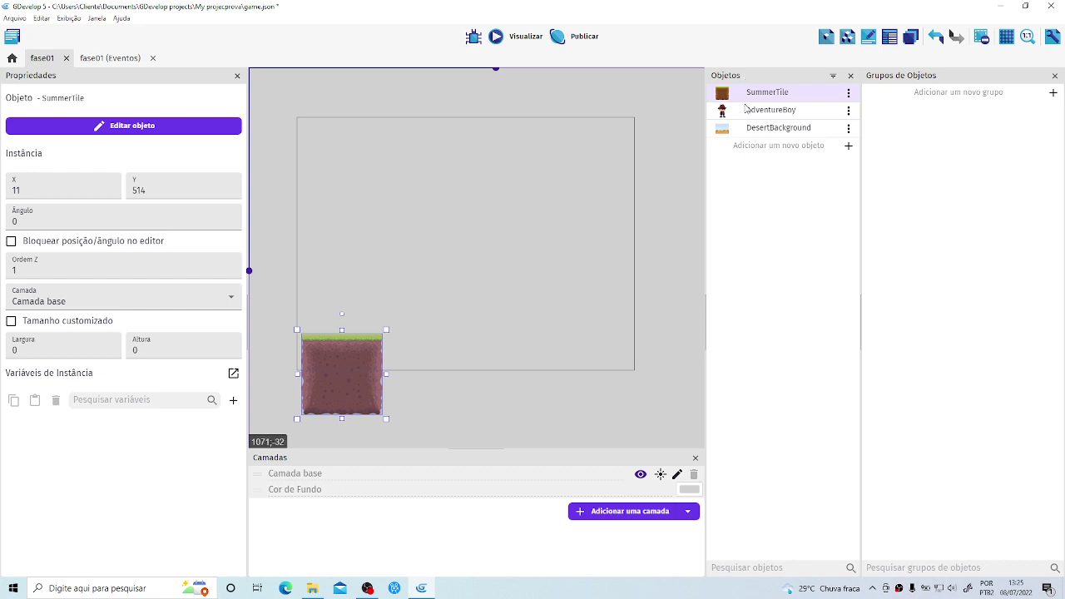
left_click_drag(388, 377, 595, 376)
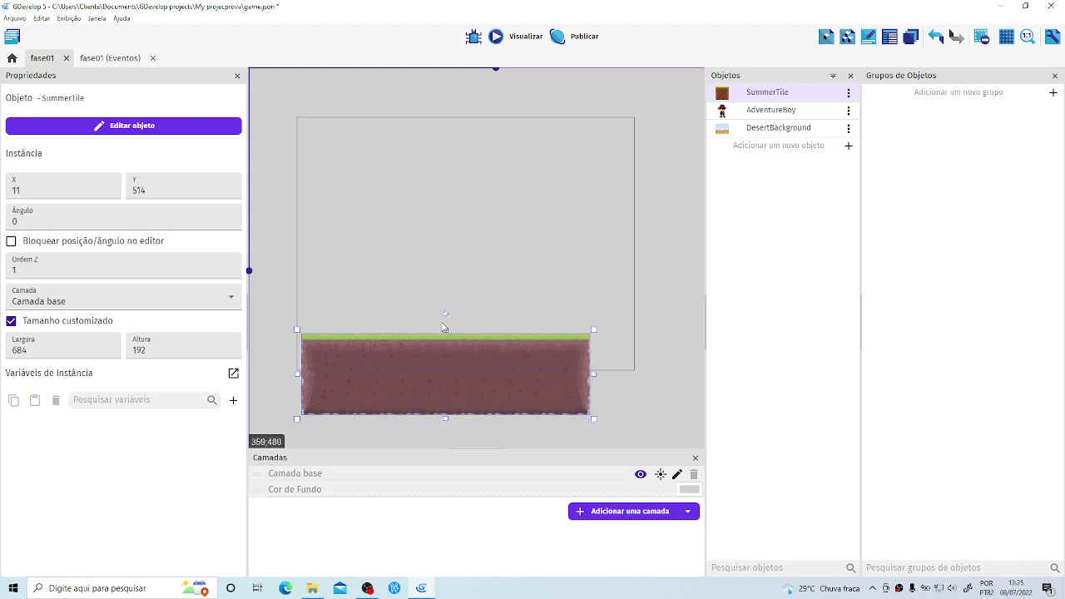
left_click_drag(444, 330, 441, 356)
left_click_drag(594, 385, 642, 386)
left_click_drag(348, 367, 331, 368)
left_click_drag(623, 385, 655, 384)
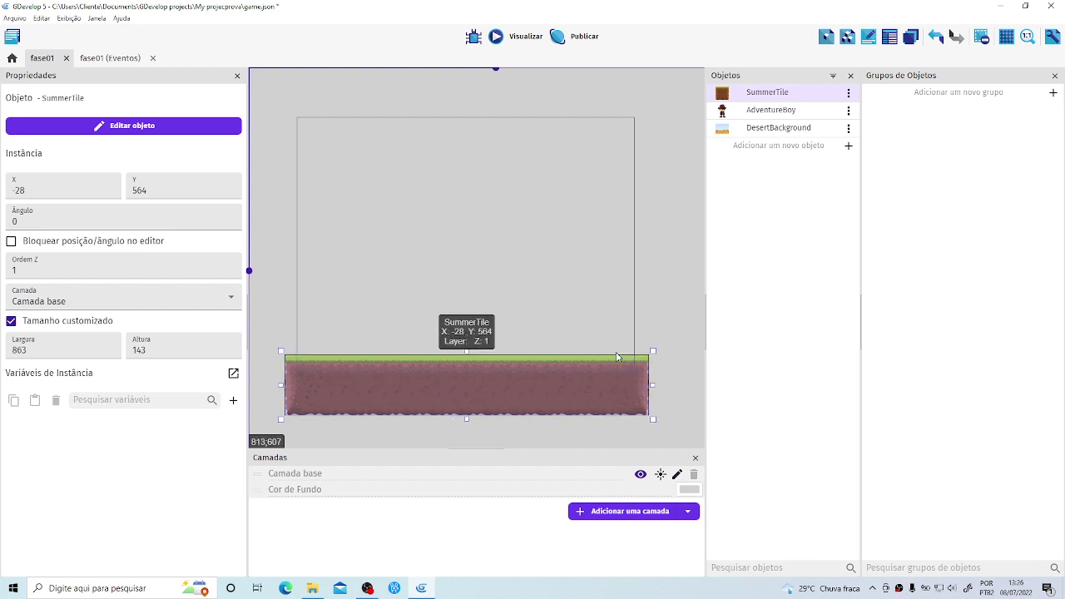
Place the AdventureBoy character just above the left part of the ground and preview the scene.
left_click(727, 117)
left_click(728, 117)
left_click_drag(727, 116, 373, 309)
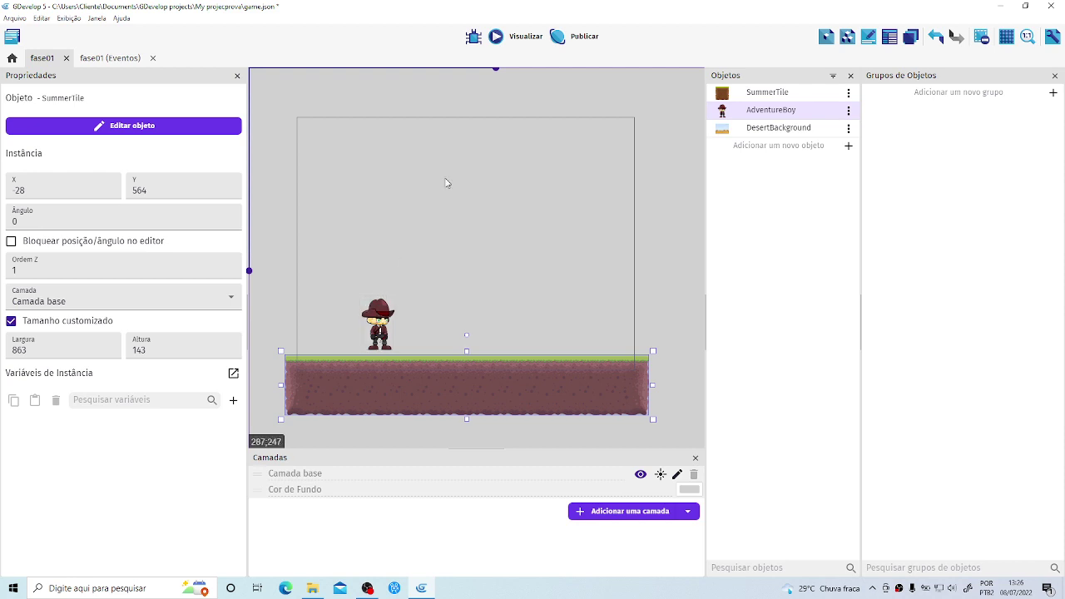
left_click(503, 46)
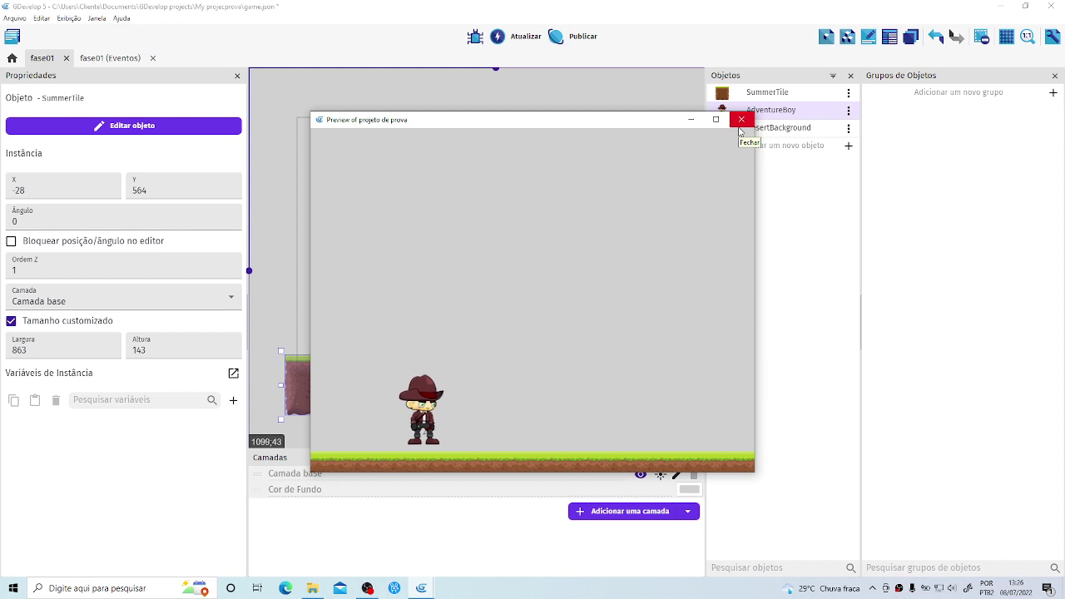
left_click(740, 125)
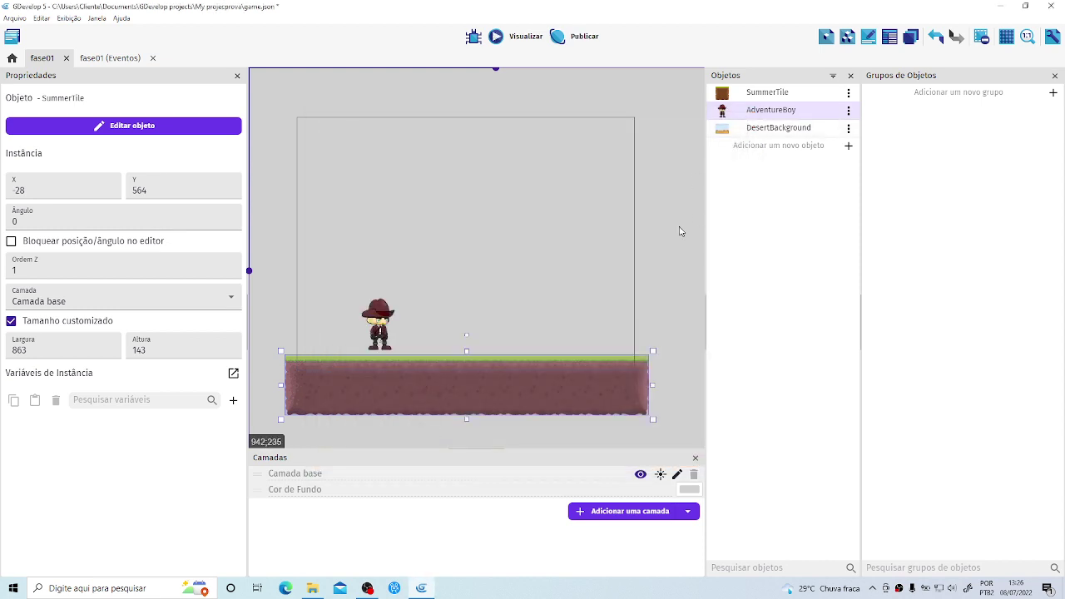
Rename the SummerTile object to chao.
scroll(662, 242, "up", 1)
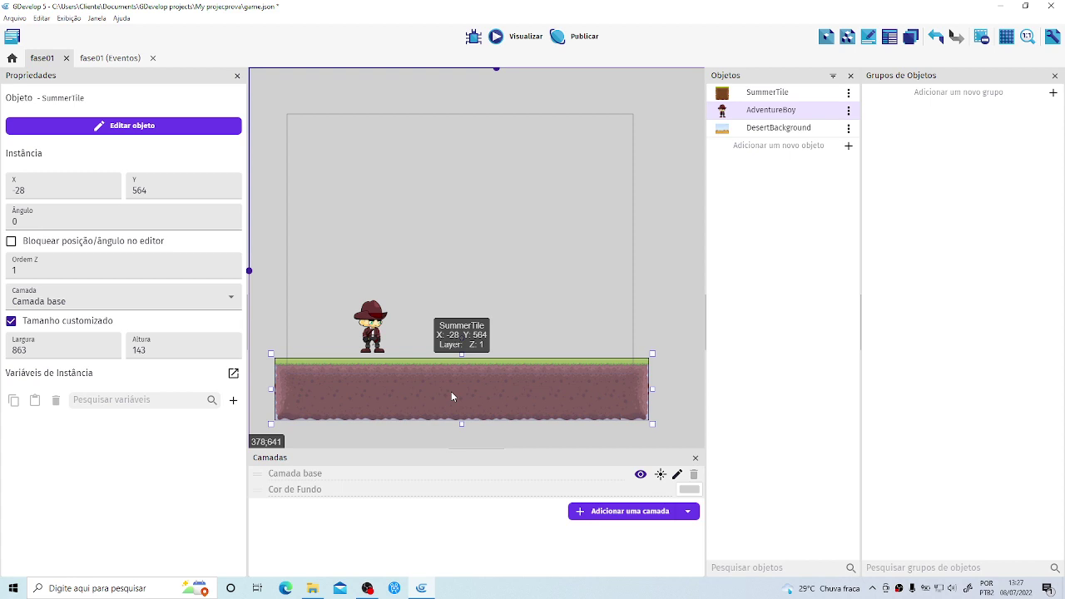
left_click(849, 93)
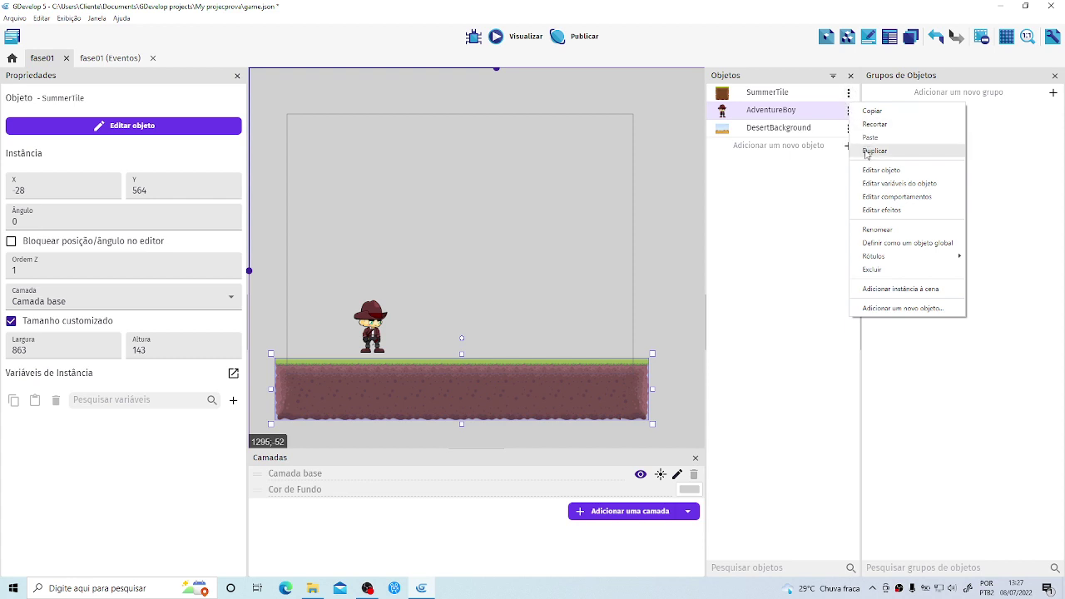
left_click(863, 230)
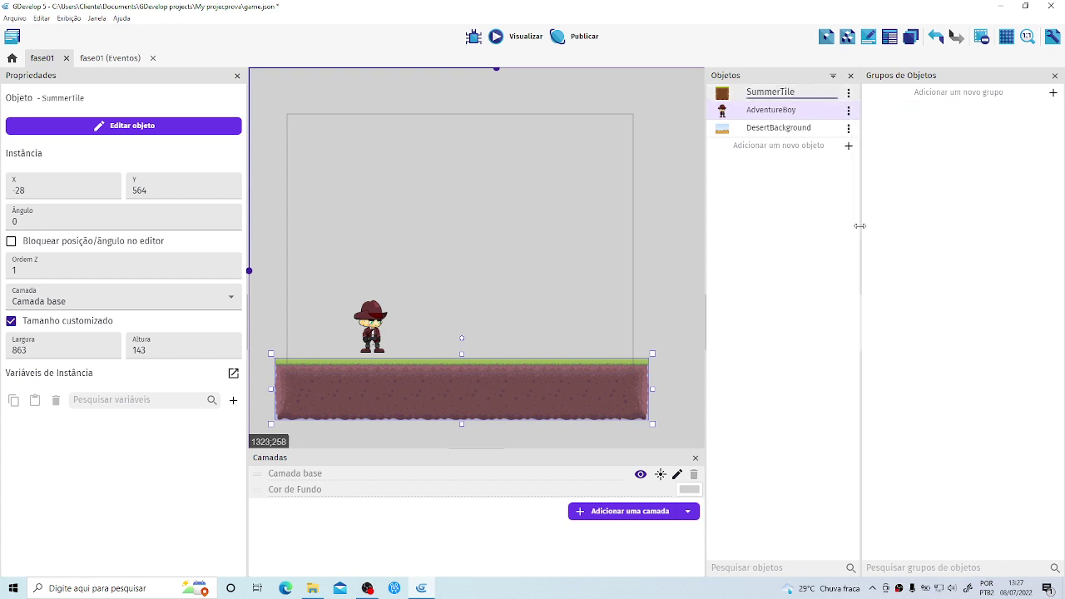
key("BackSpace")
key("BackSpace")
key("BackSpace")
key("BackSpace")
key("BackSpace")
key("BackSpace")
key("BackSpace")
key("BackSpace")
key("BackSpace")
type("chao")
key("Return")
left_click(787, 202)
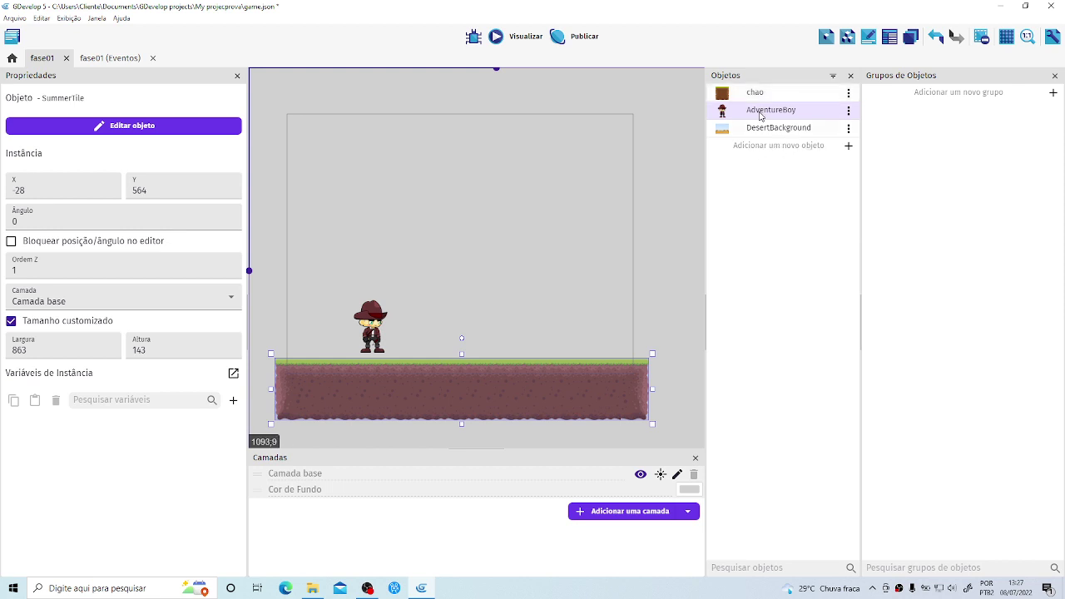
left_click(848, 112)
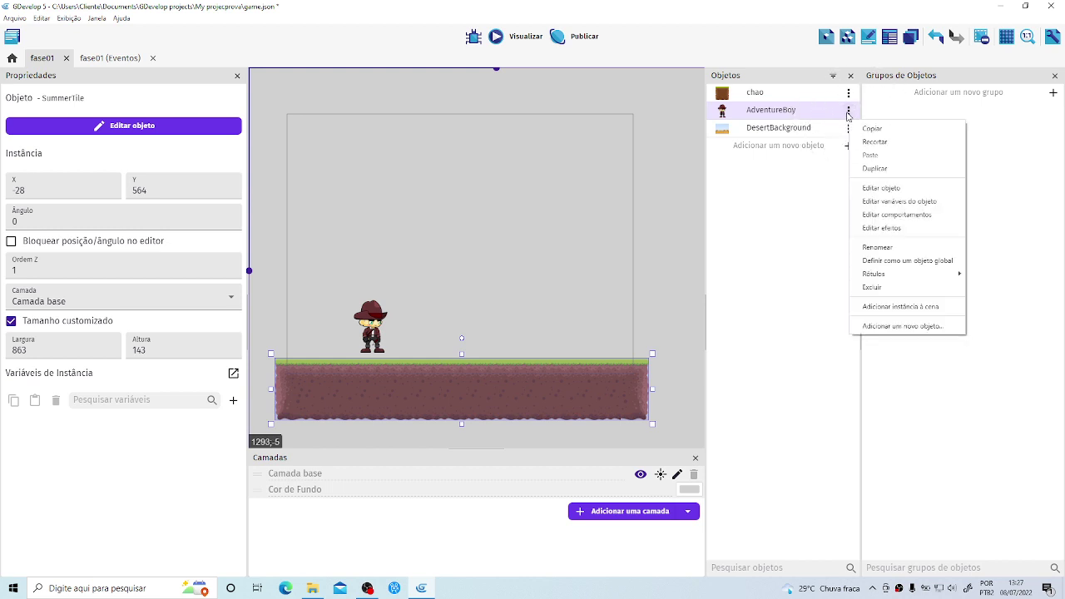
left_click(876, 247)
key("Return")
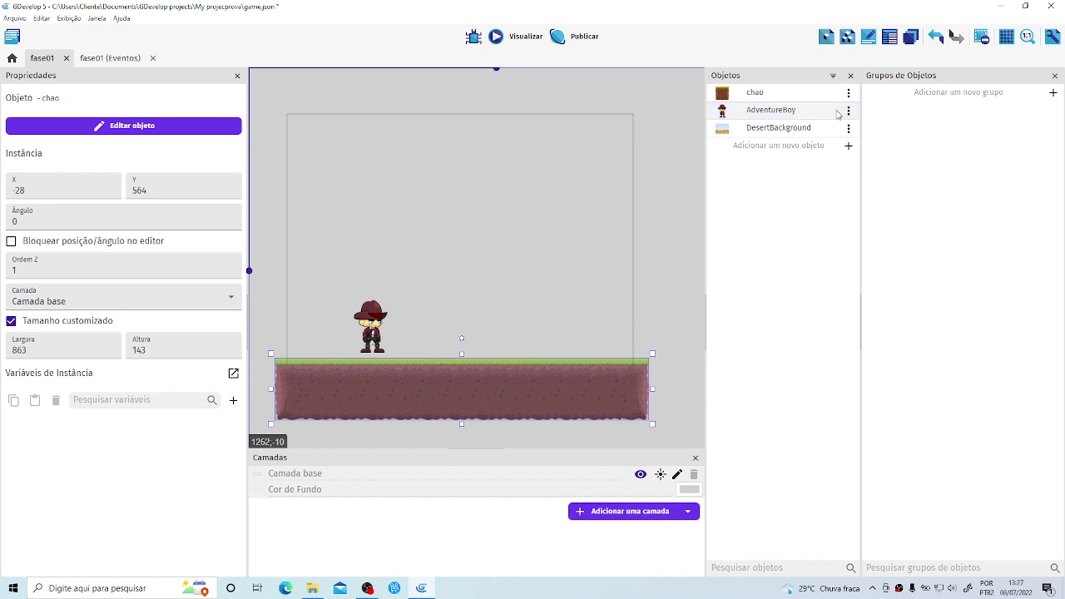
Rename the AdventureBoy object to cowboy.
left_click(848, 111)
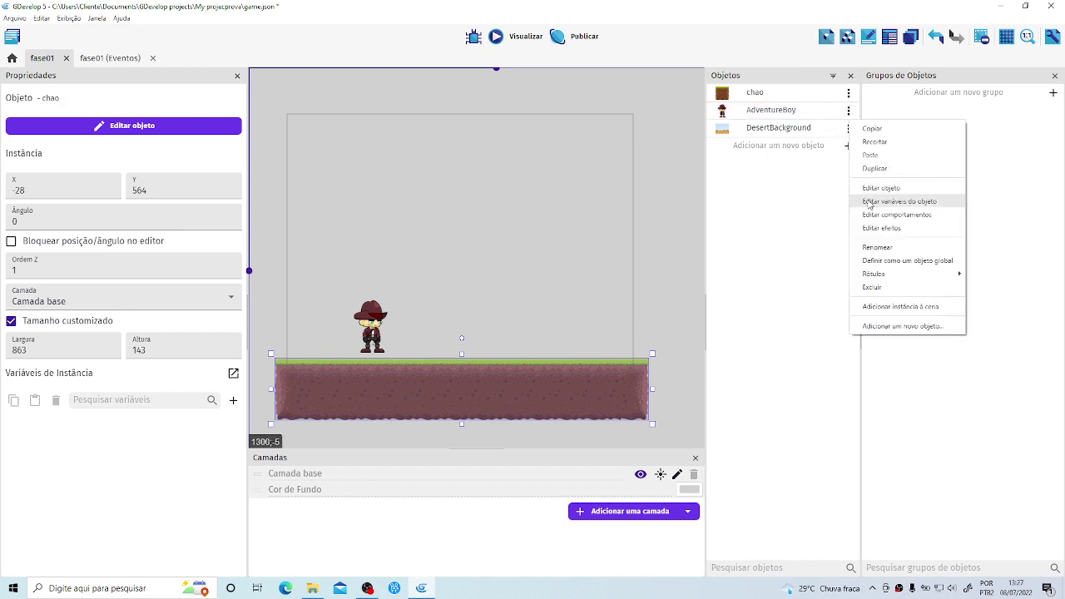
left_click(877, 248)
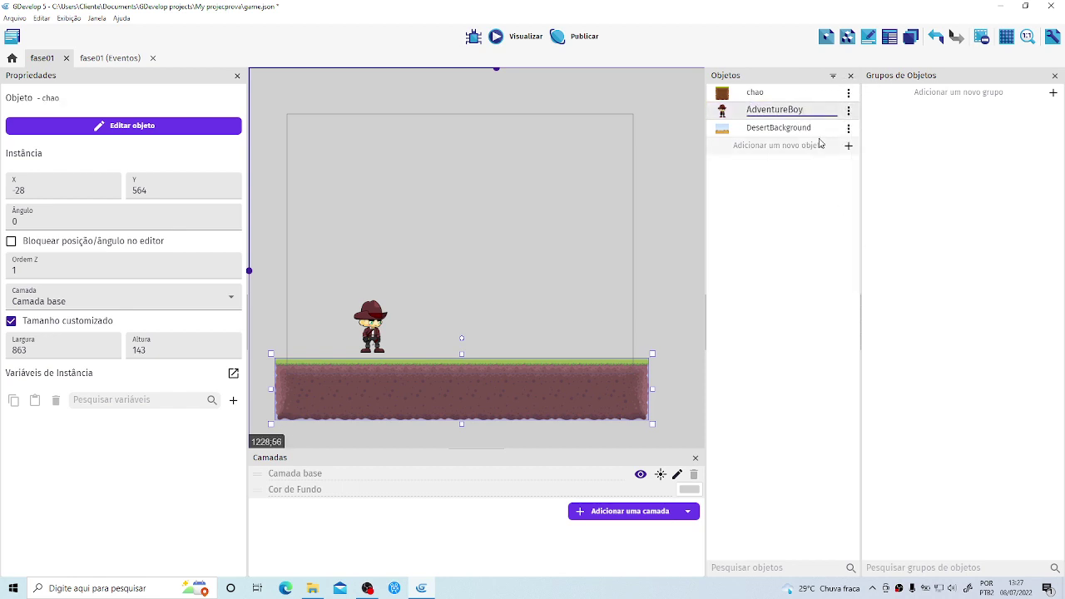
key("BackSpace")
key("BackSpace")
key("BackSpace")
key("BackSpace")
key("BackSpace")
key("BackSpace")
key("BackSpace")
key("BackSpace")
key("BackSpace")
key("BackSpace")
key("BackSpace")
type("cowboy")
left_click(794, 201)
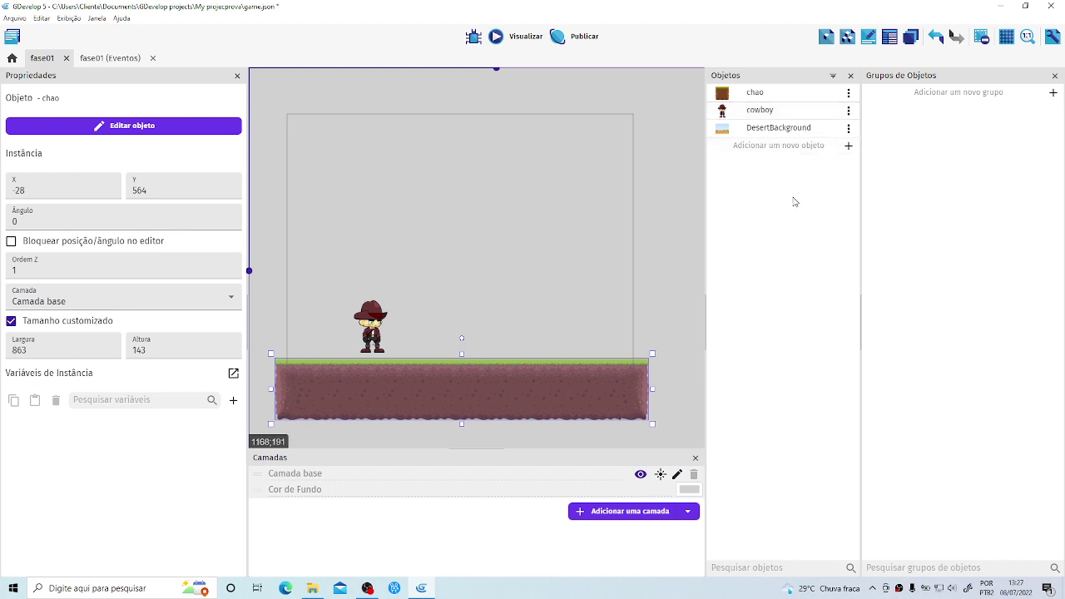
Rename the DesertBackground object to imagemdefundo.
left_click(849, 128)
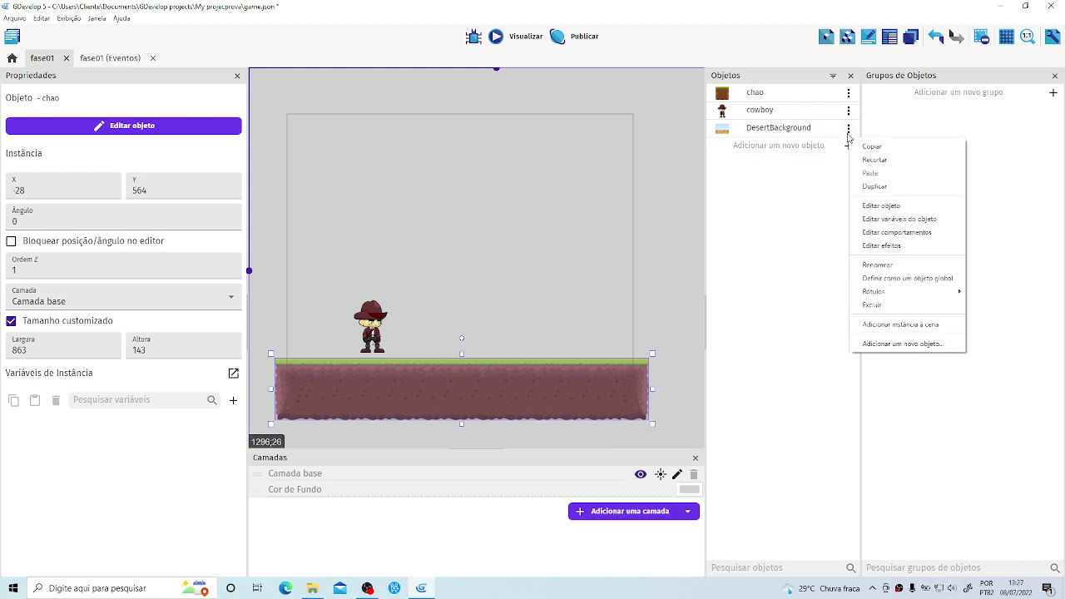
left_click(878, 265)
left_click_drag(822, 127, 722, 130)
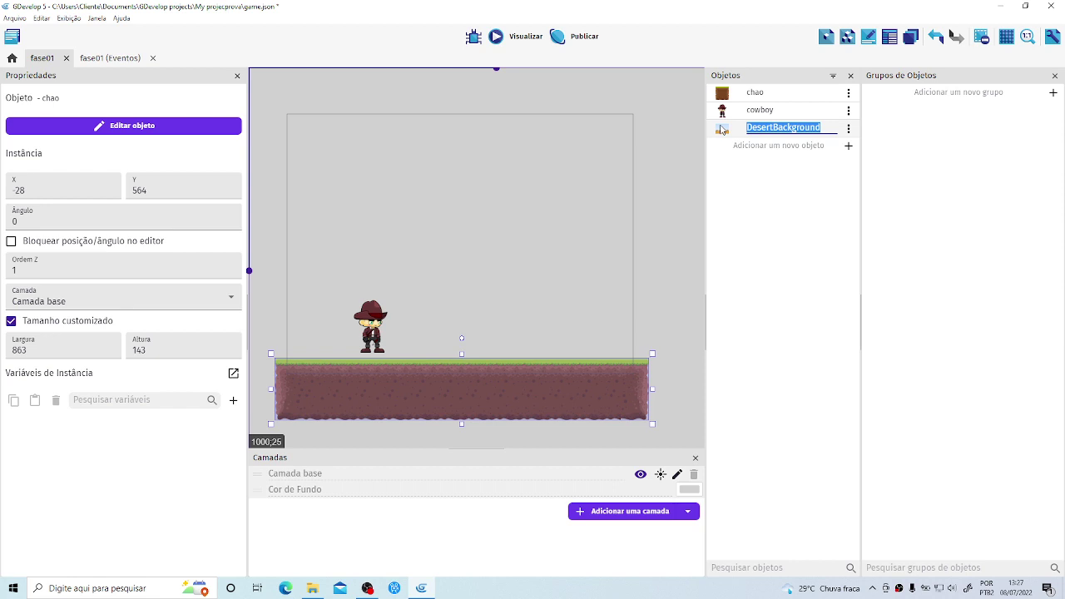
key("BackSpace")
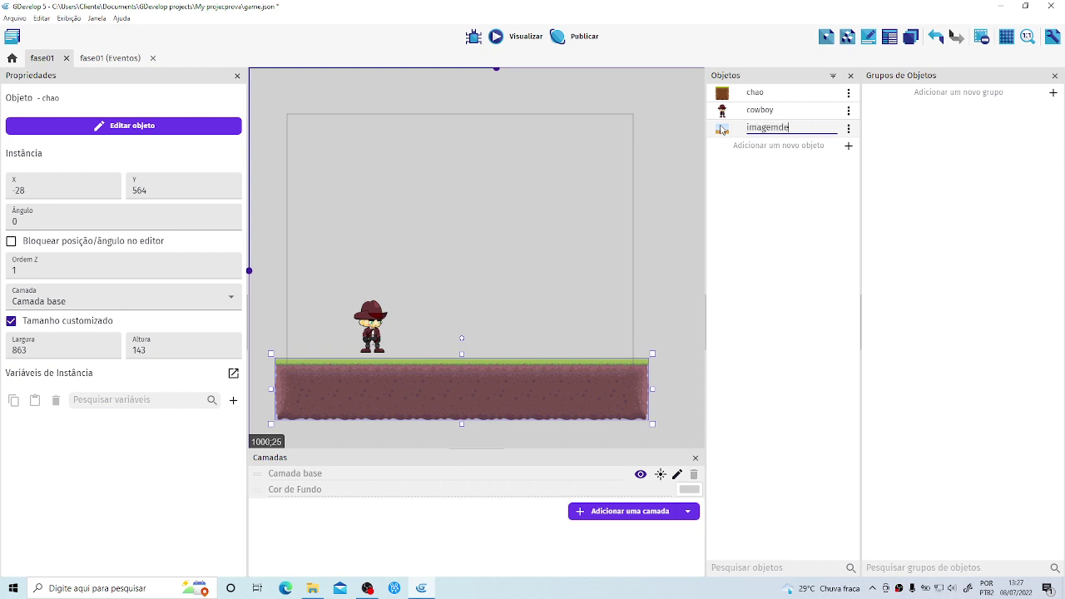
type("imagemdefundo")
left_click(809, 242)
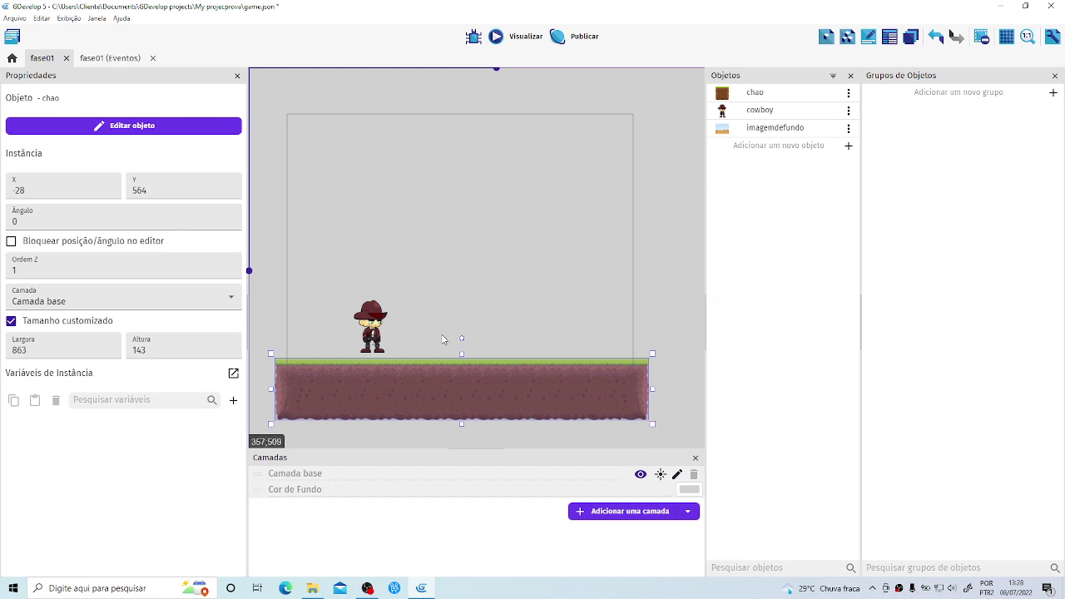
double_click(423, 383)
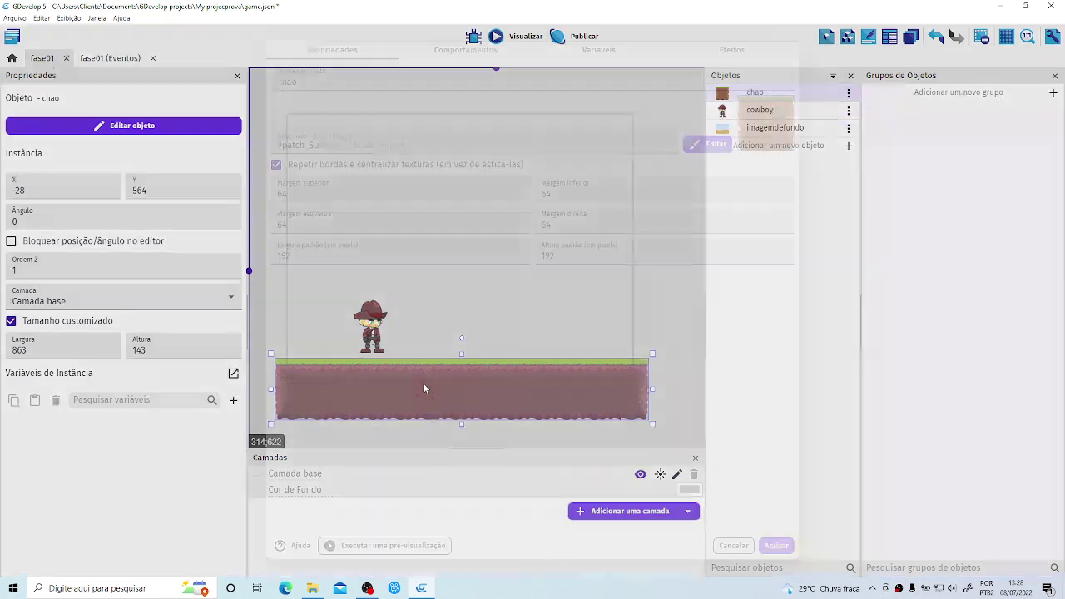
left_click(734, 546)
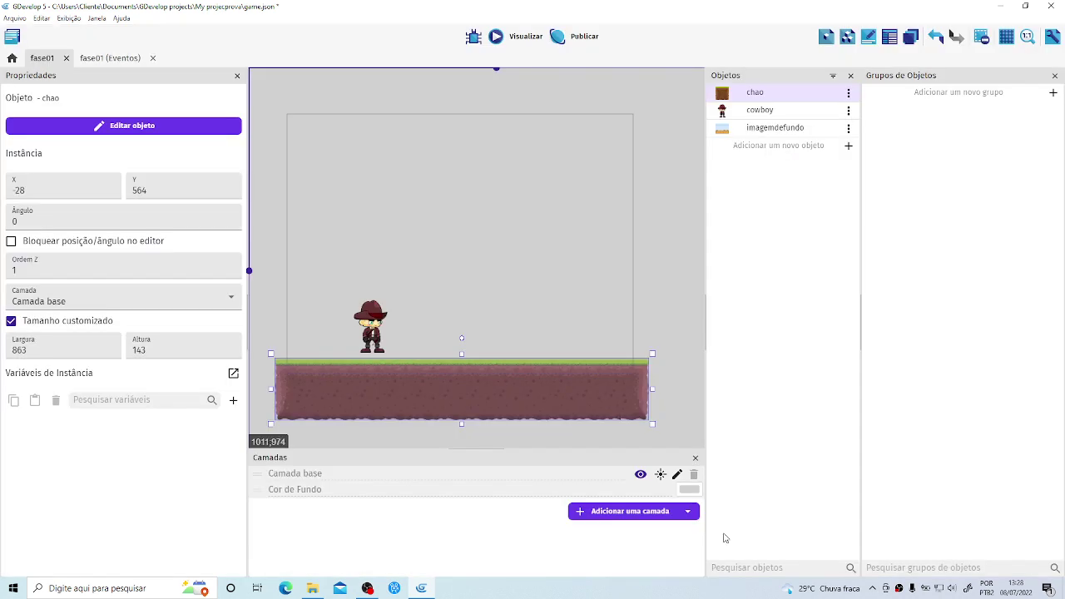
left_click(735, 76)
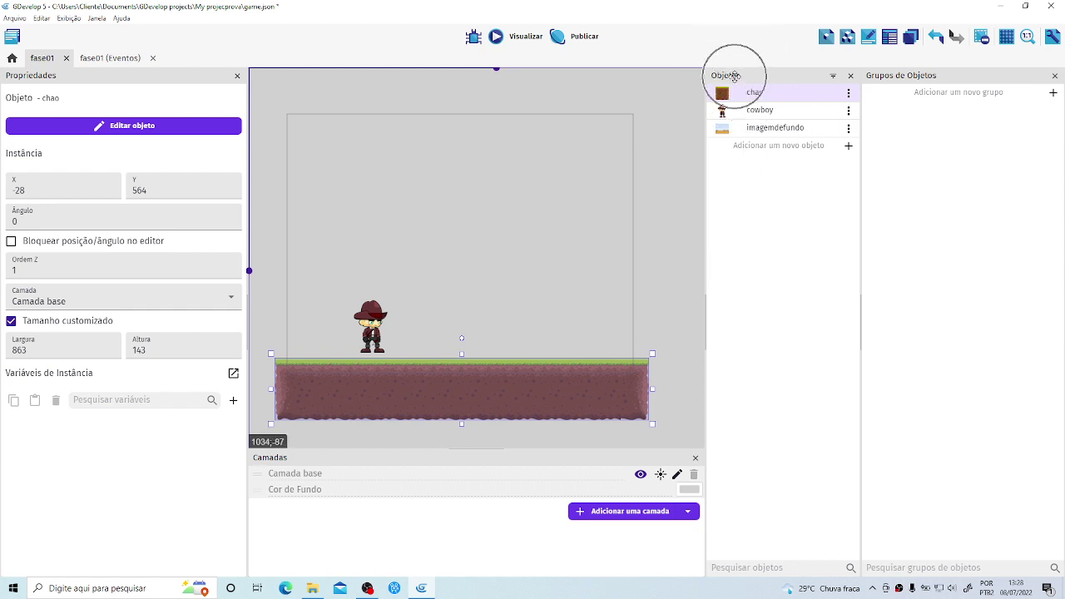
Add the Plataforma behavior to the chao object with its default settings and apply it.
left_click(761, 93)
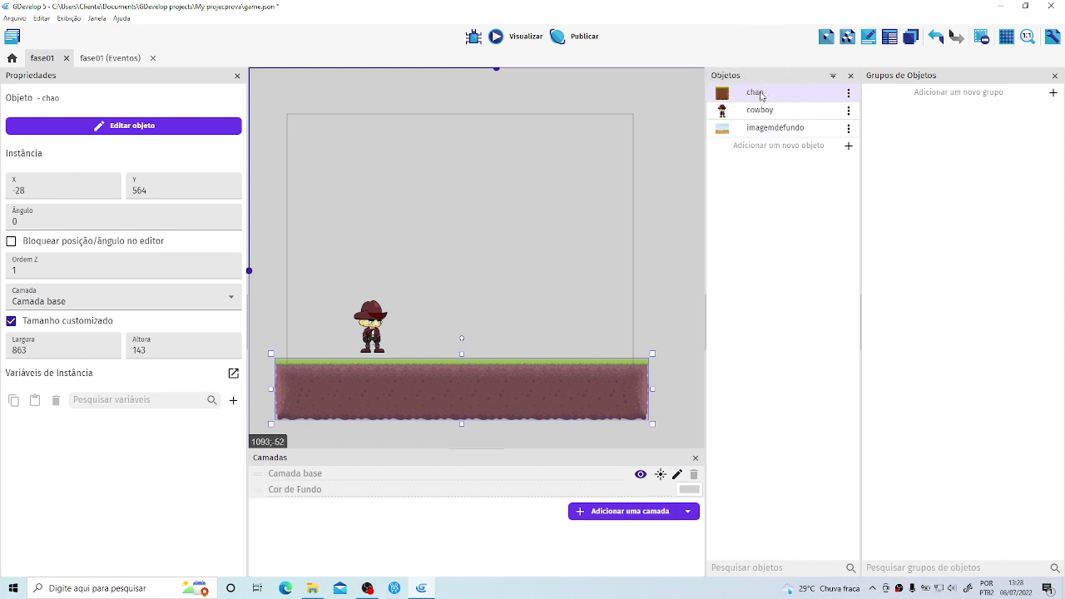
double_click(760, 94)
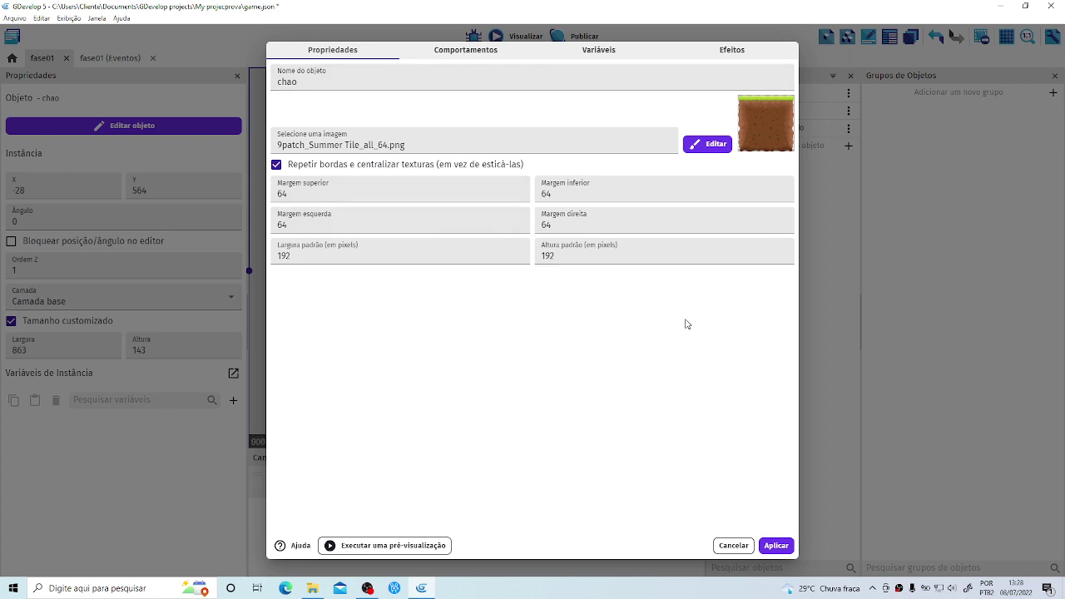
left_click(454, 51)
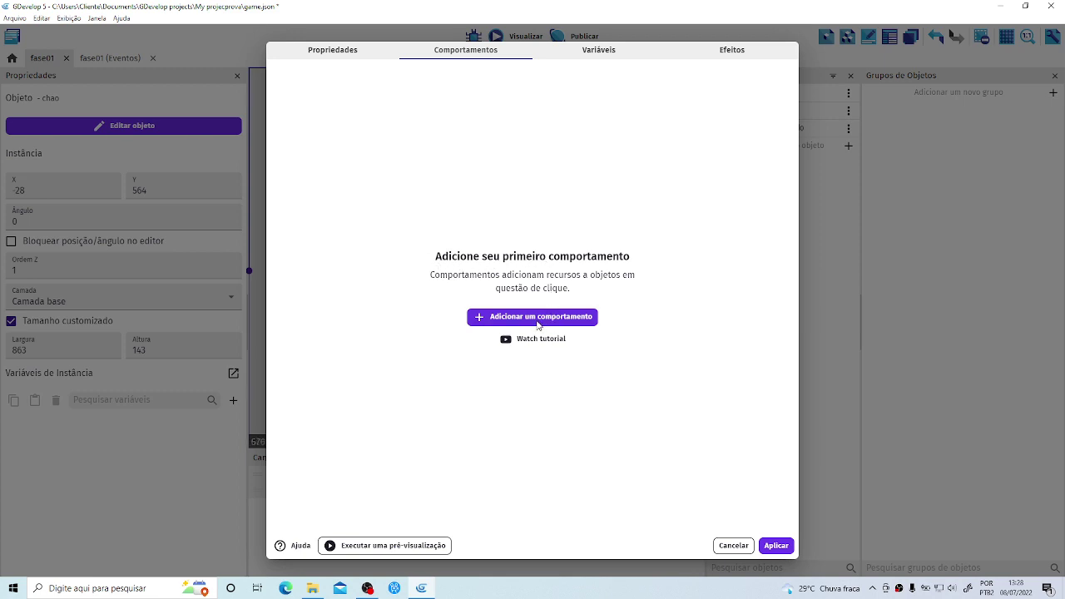
left_click(538, 321)
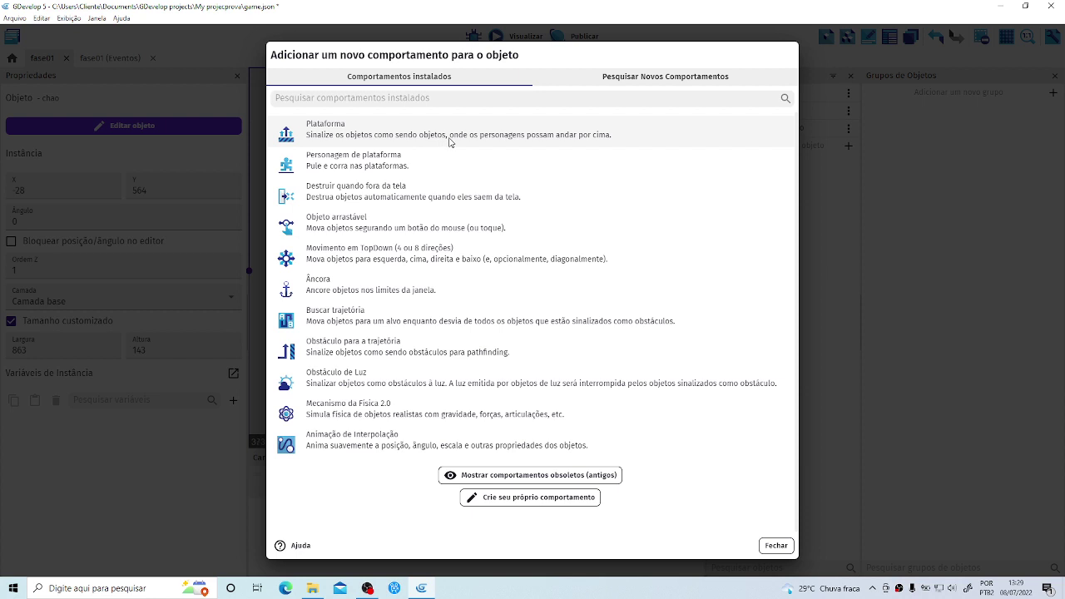
left_click(339, 131)
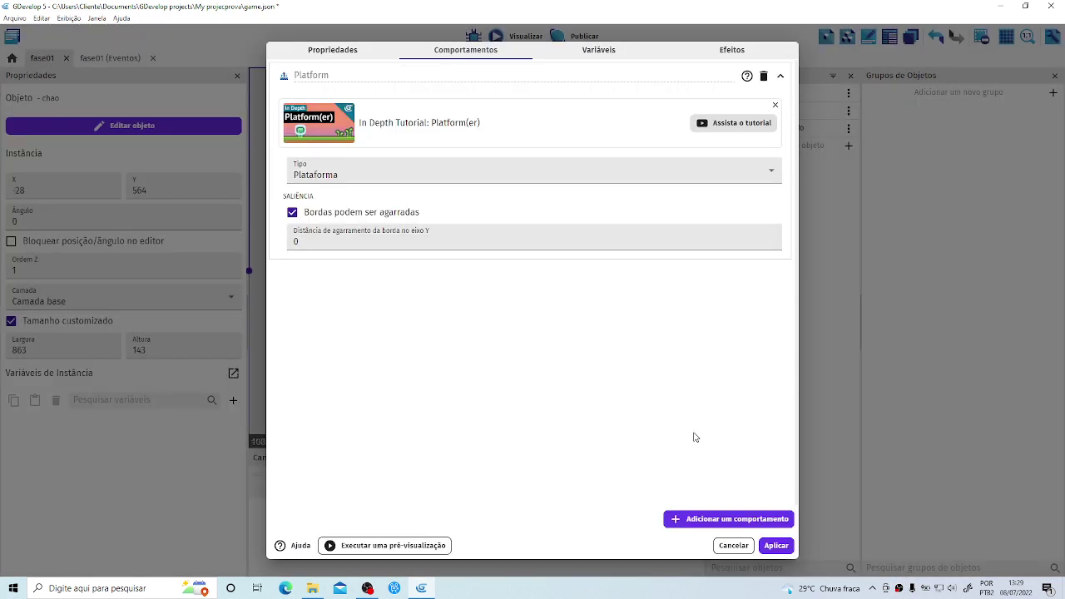
key("ctrl")
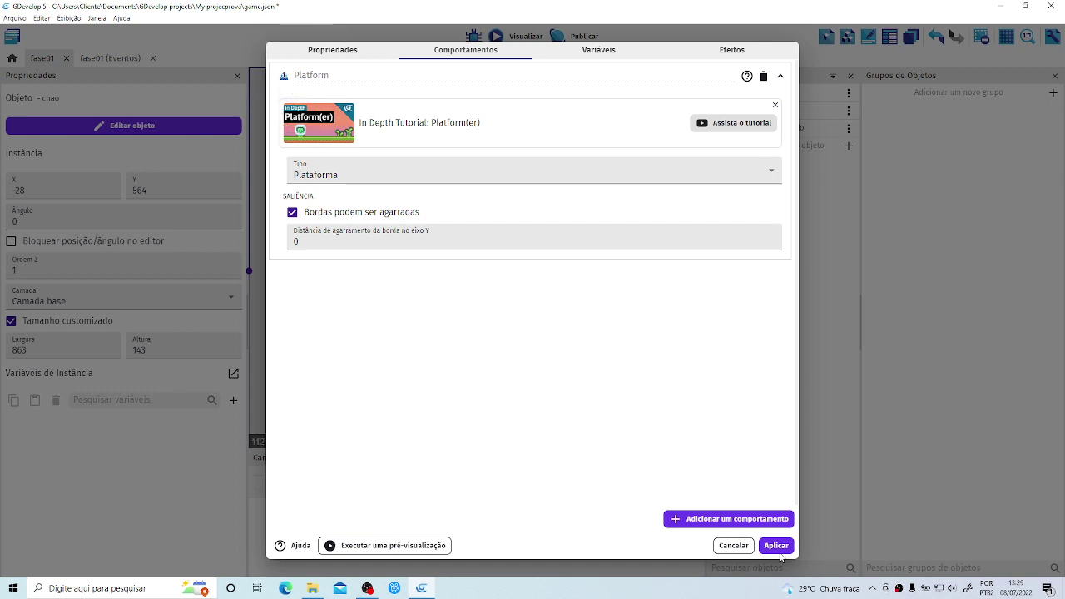
left_click(778, 548)
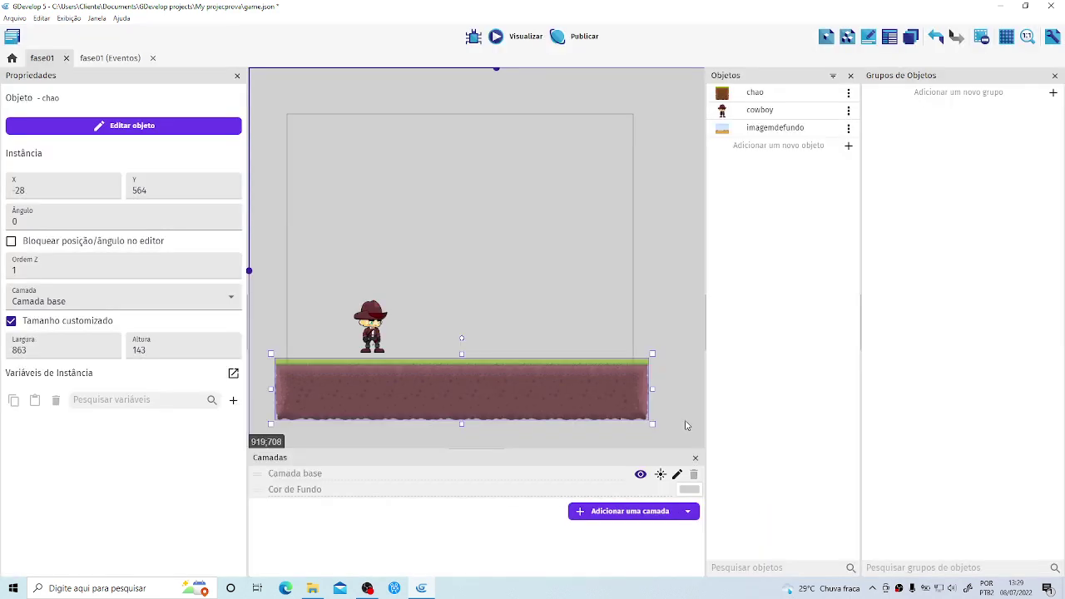
Open the cowboy object for editing and look through its list of animations.
key("ctrl")
key("ctrl")
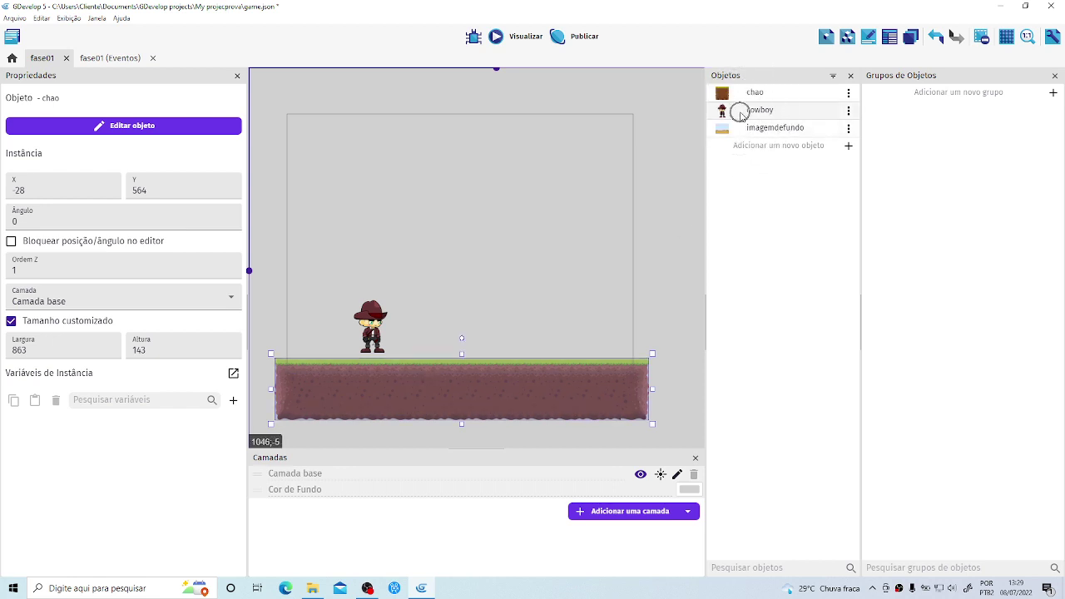
double_click(741, 116)
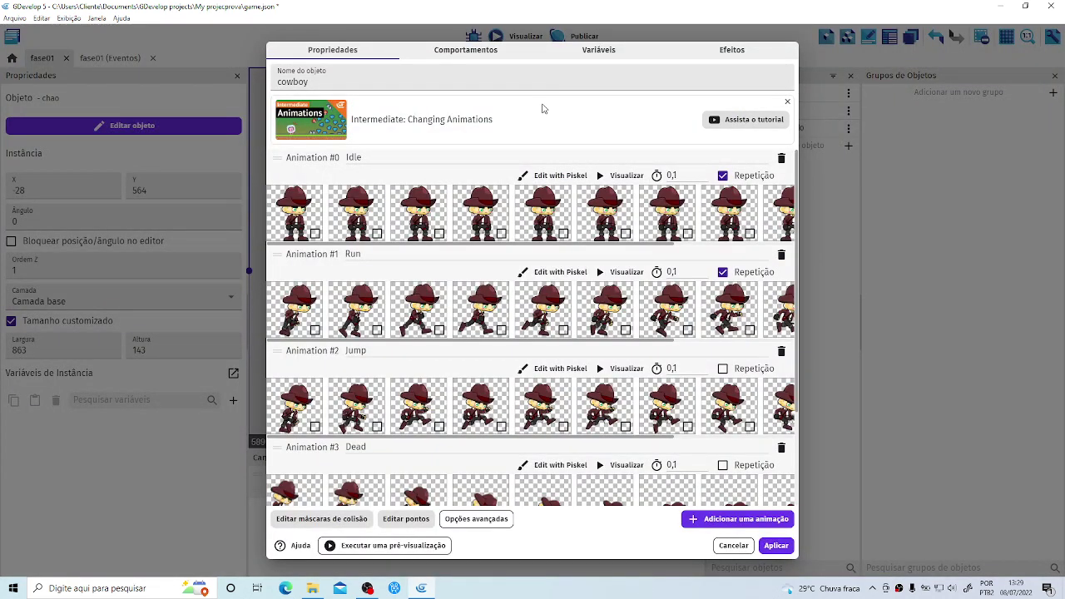
key("ctrl")
key("ctrl")
key("ctrl")
key("ctrl")
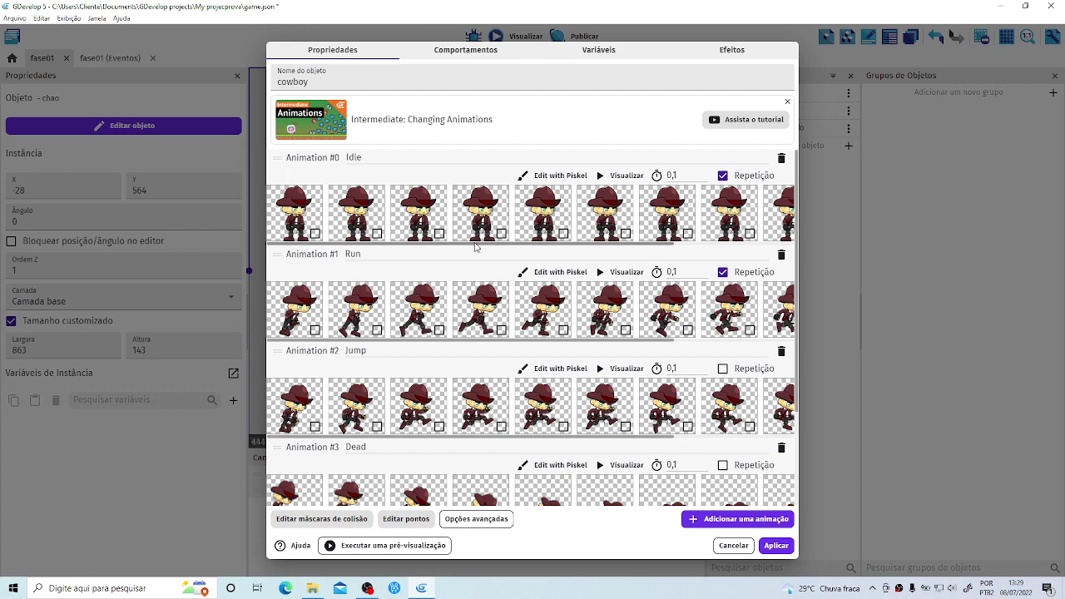
scroll(474, 247, "down", 3)
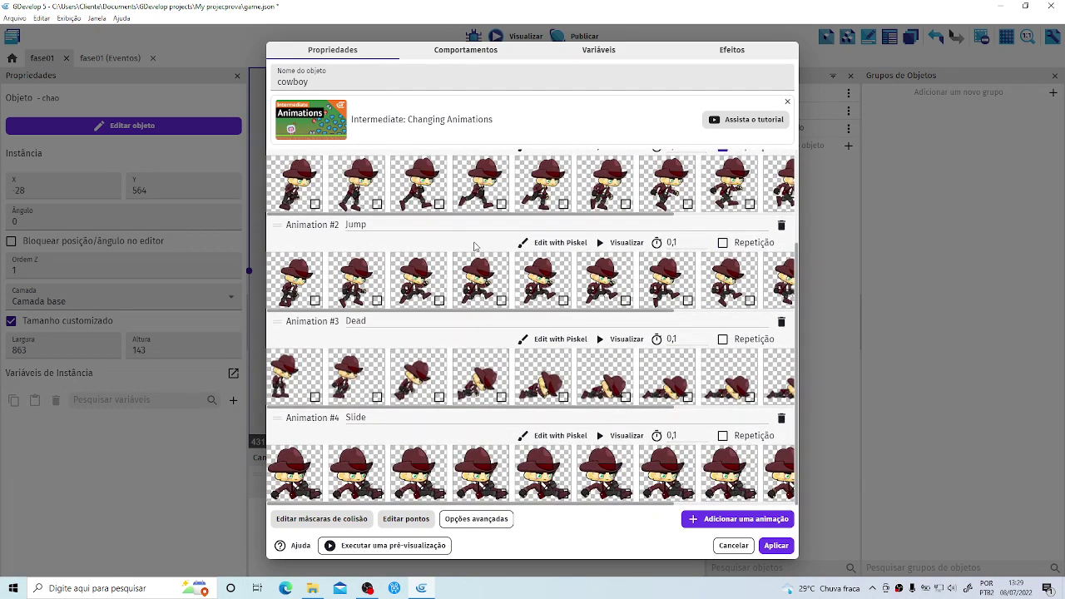
scroll(474, 247, "up", 3)
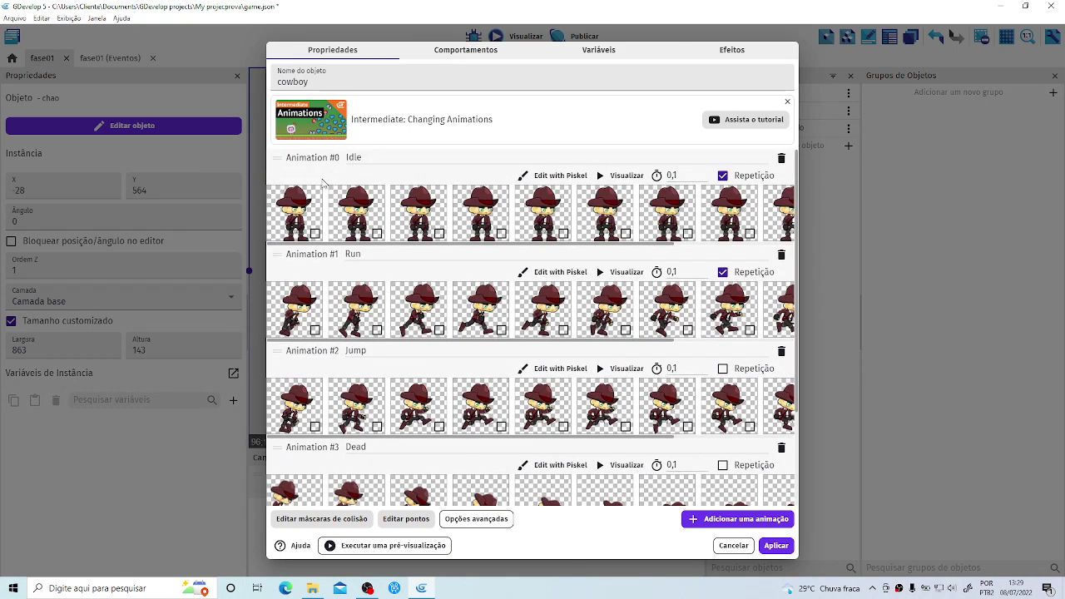
Examine the names and frames of the cowboy's Idle, Run, Jump, Dead and Slide animations.
left_click(362, 162)
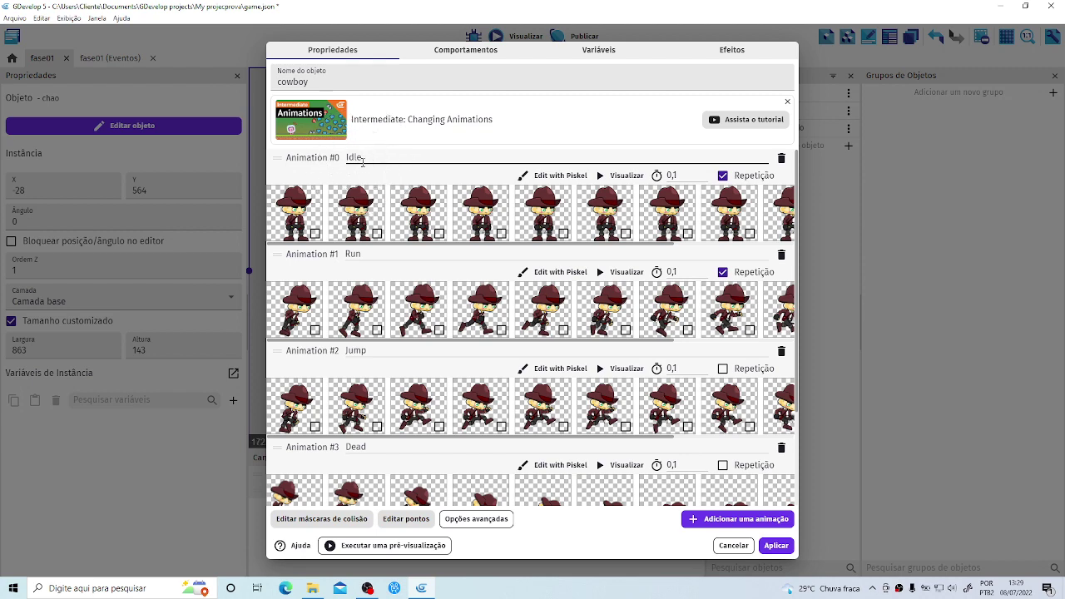
left_click(373, 271)
scroll(377, 288, "down", 3)
left_click(355, 255)
left_click(359, 368)
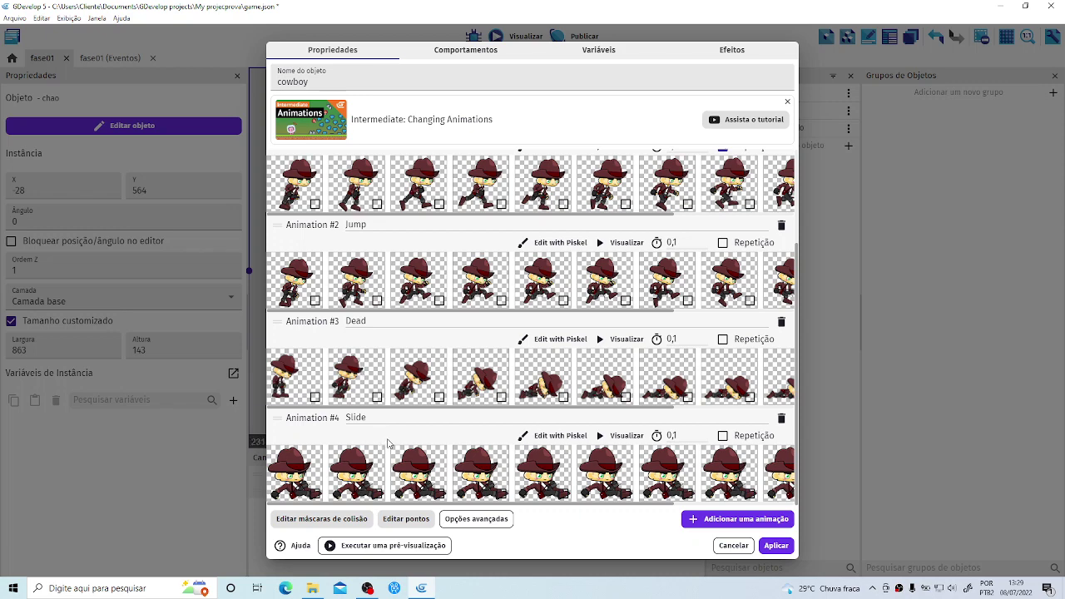
scroll(397, 441, "up", 3)
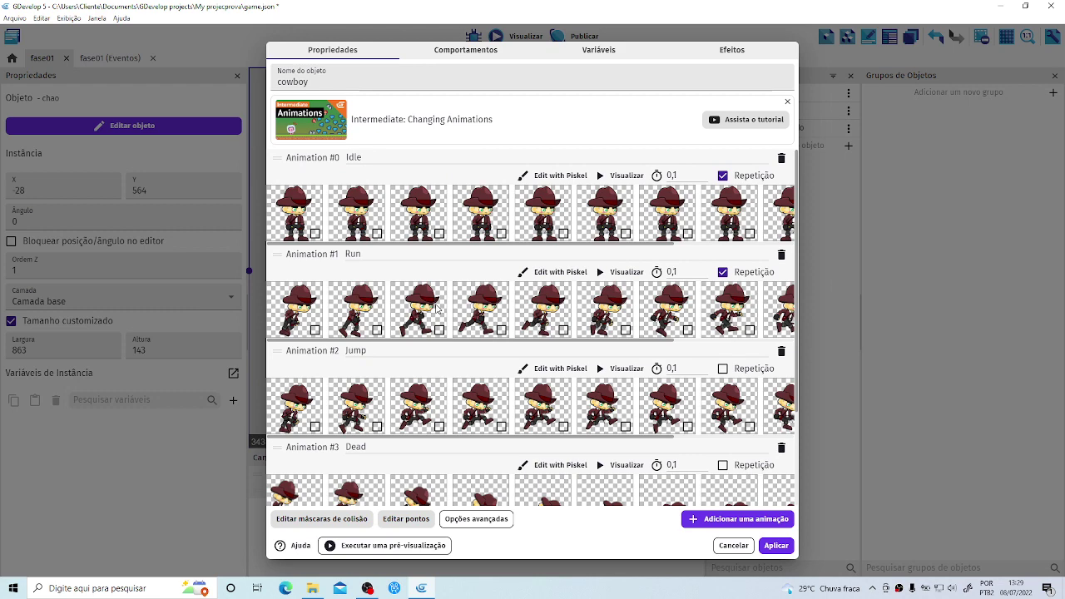
Add the Personagem de plataforma behavior to the cowboy object, review its default movement and jump settings, and apply it.
left_click(466, 51)
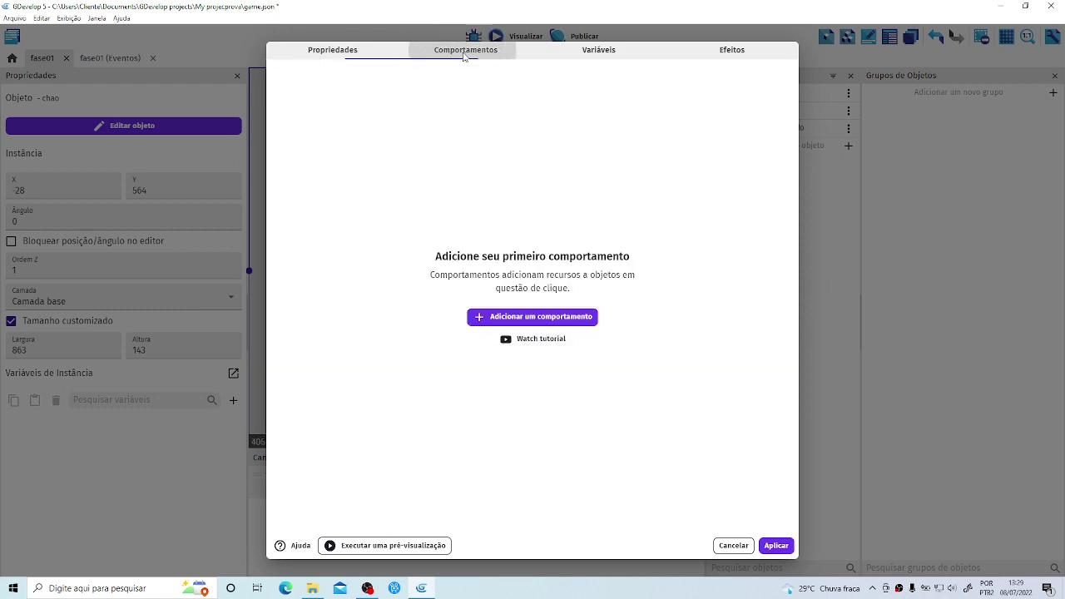
left_click(575, 318)
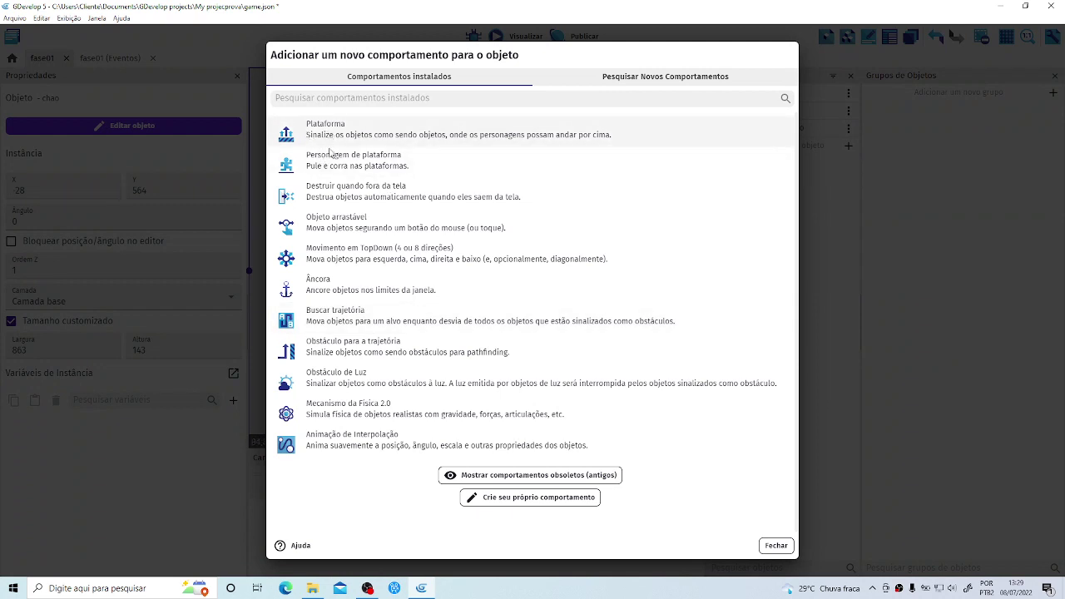
left_click(316, 141)
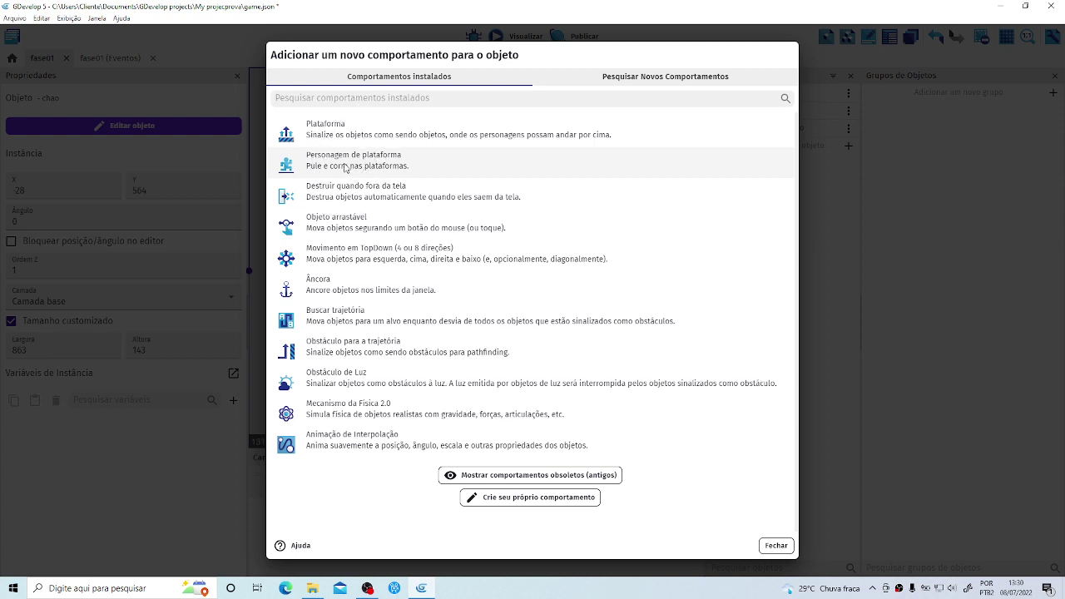
left_click(346, 167)
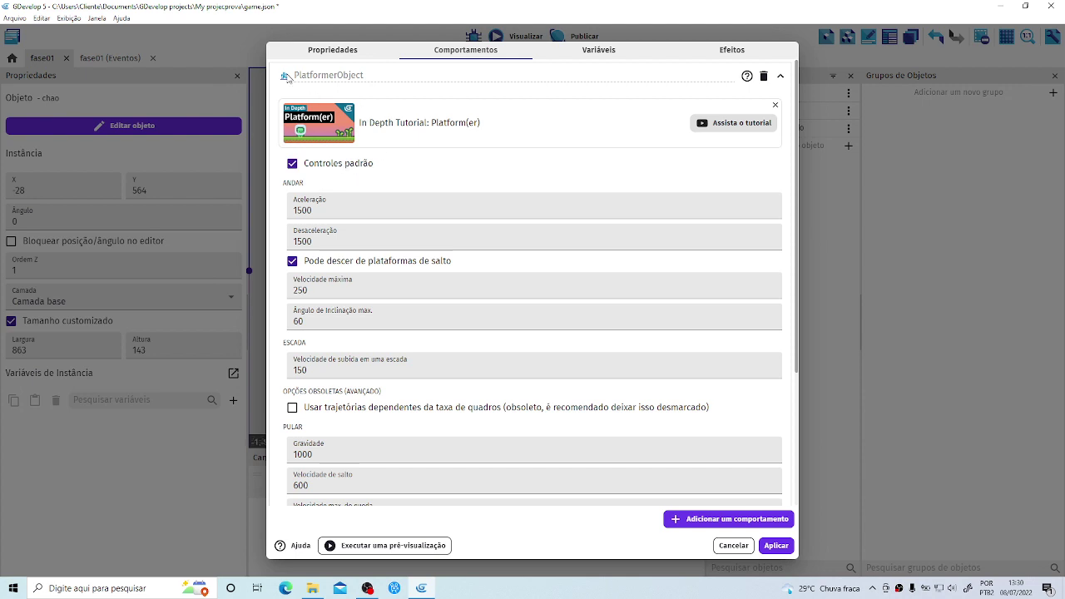
left_click(309, 77)
left_click(310, 78)
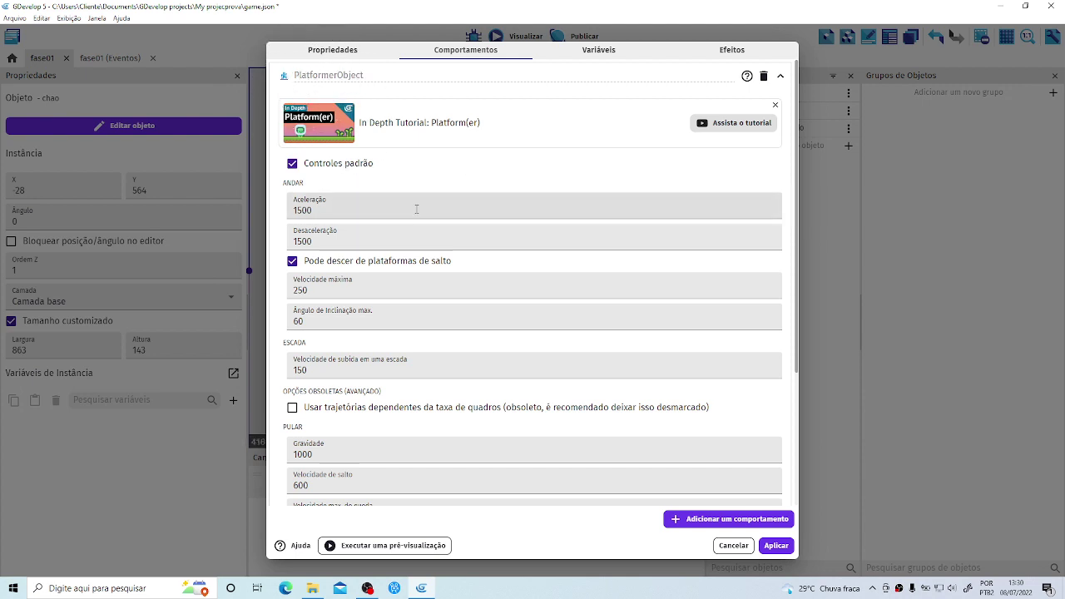
scroll(334, 296, "down", 1)
scroll(335, 296, "down", 3)
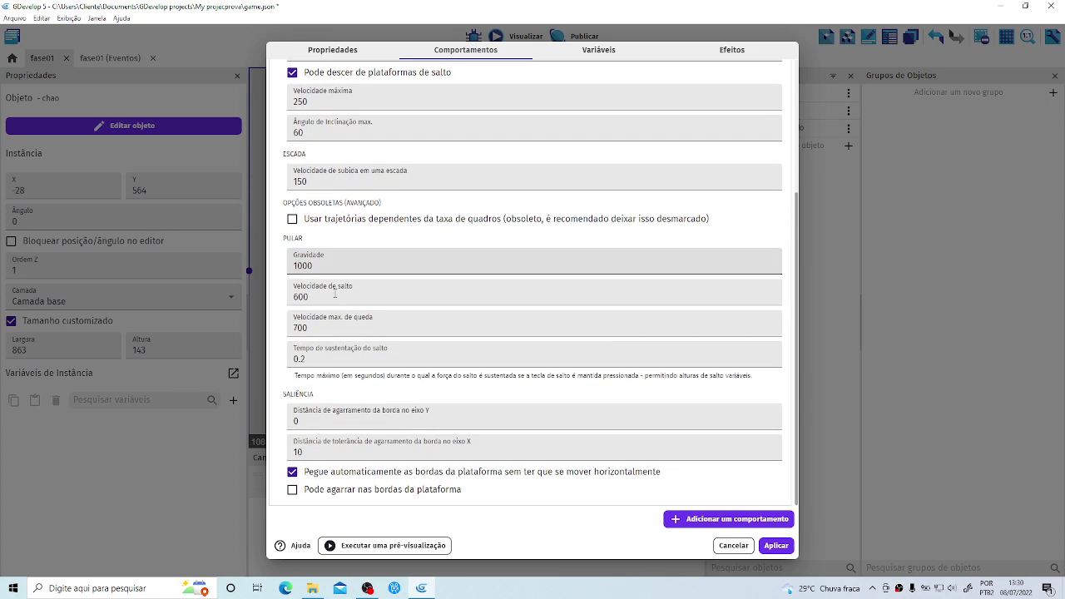
scroll(335, 294, "up", 4)
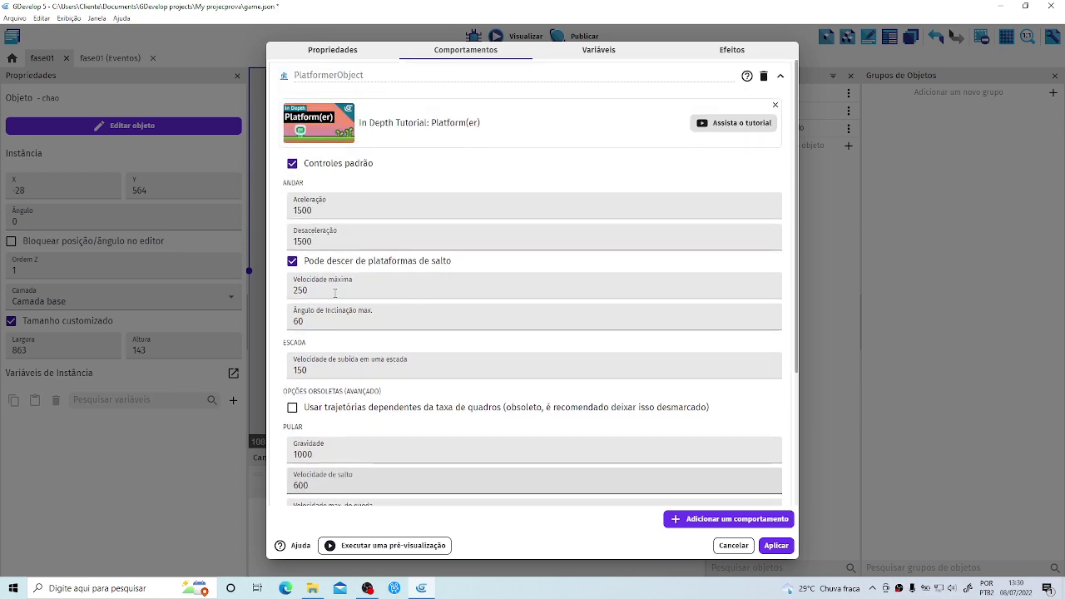
left_click(778, 546)
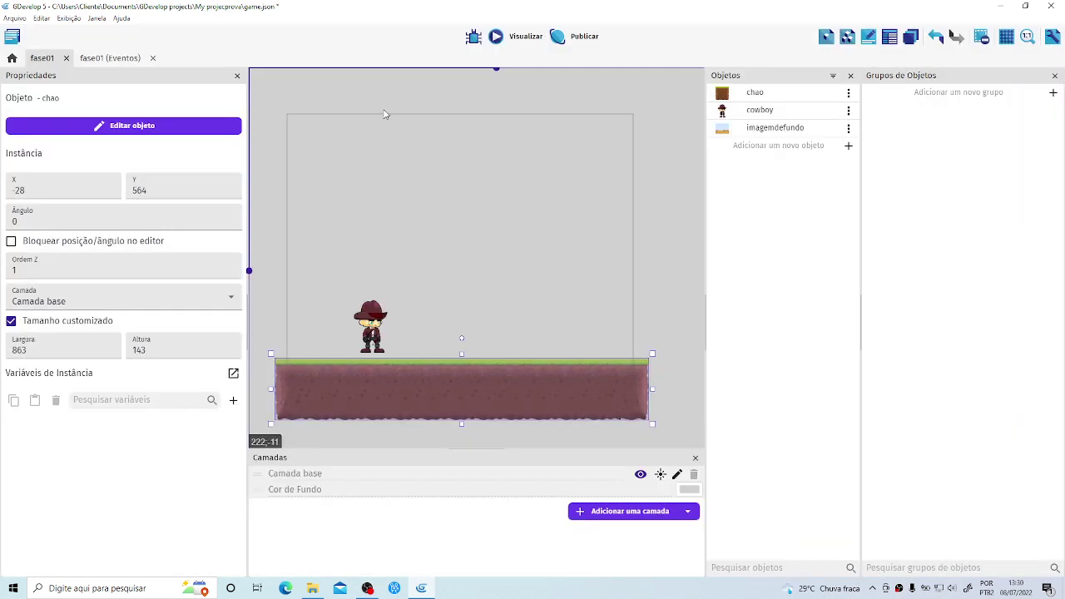
Move the cowboy instance up into the air above the ground, to about X 222, Y 156.
left_click_drag(376, 320, 409, 198)
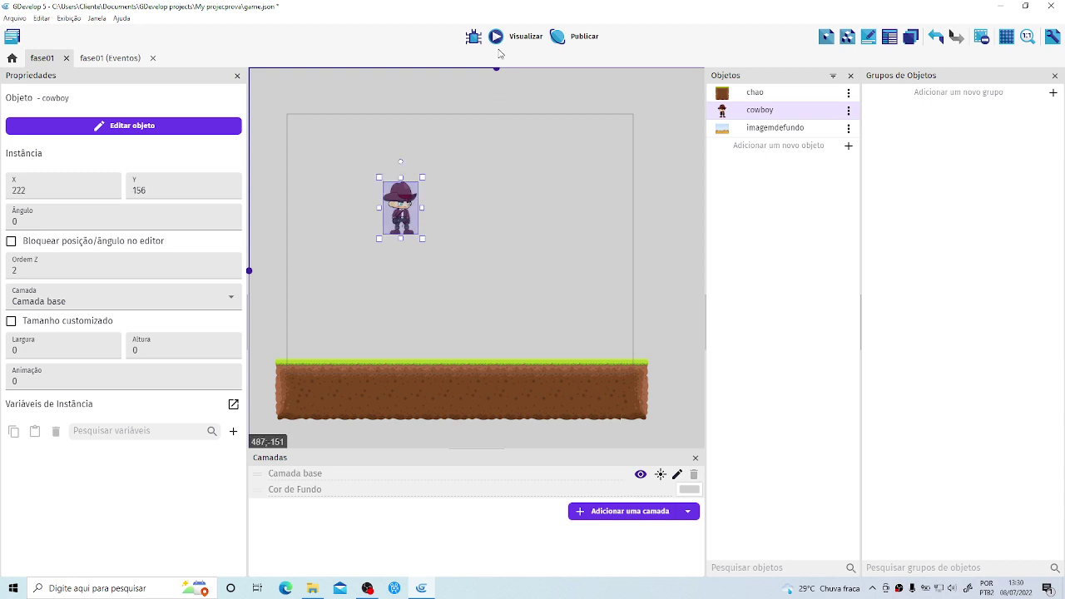